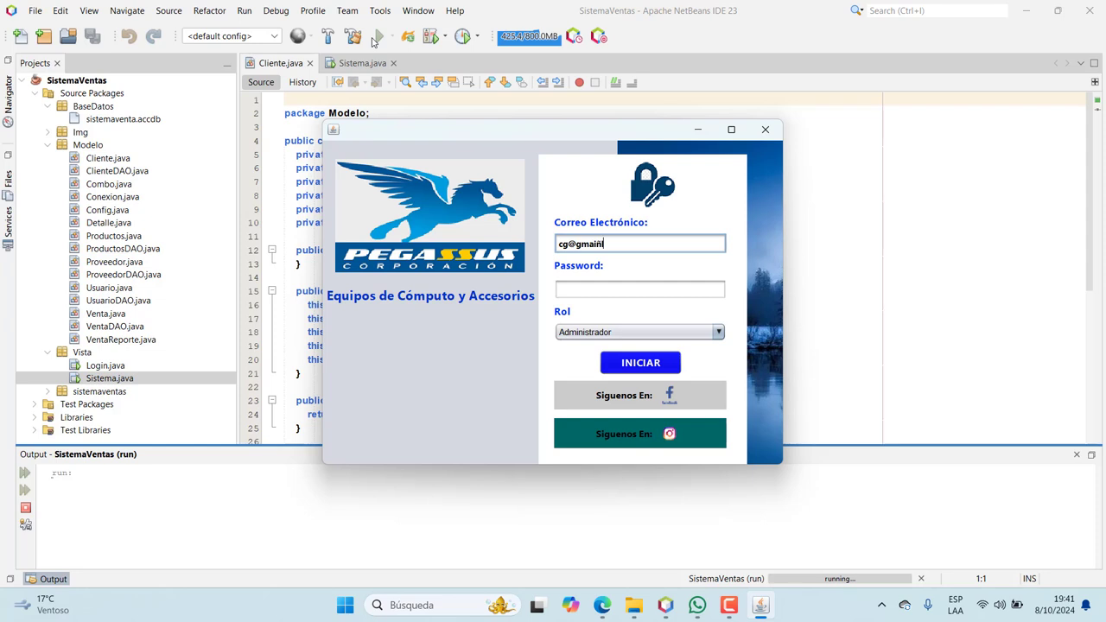
Correct the e-mail, enter the password and log in with the Administrador role
key(BackSpace)
text(l.com)
click(614, 366)
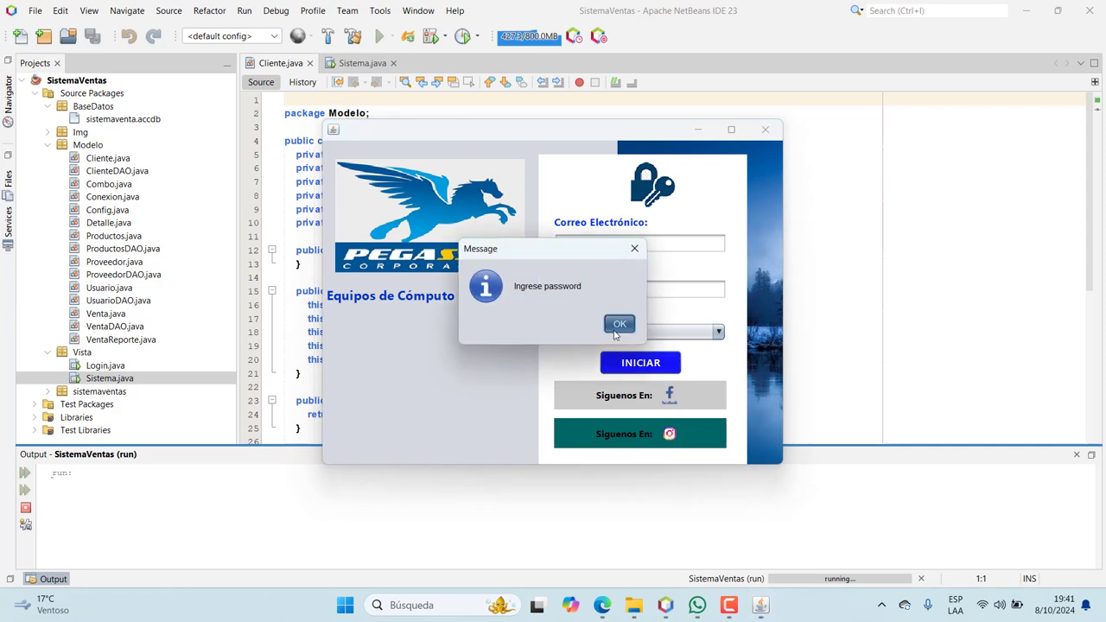
click(620, 324)
text(1)
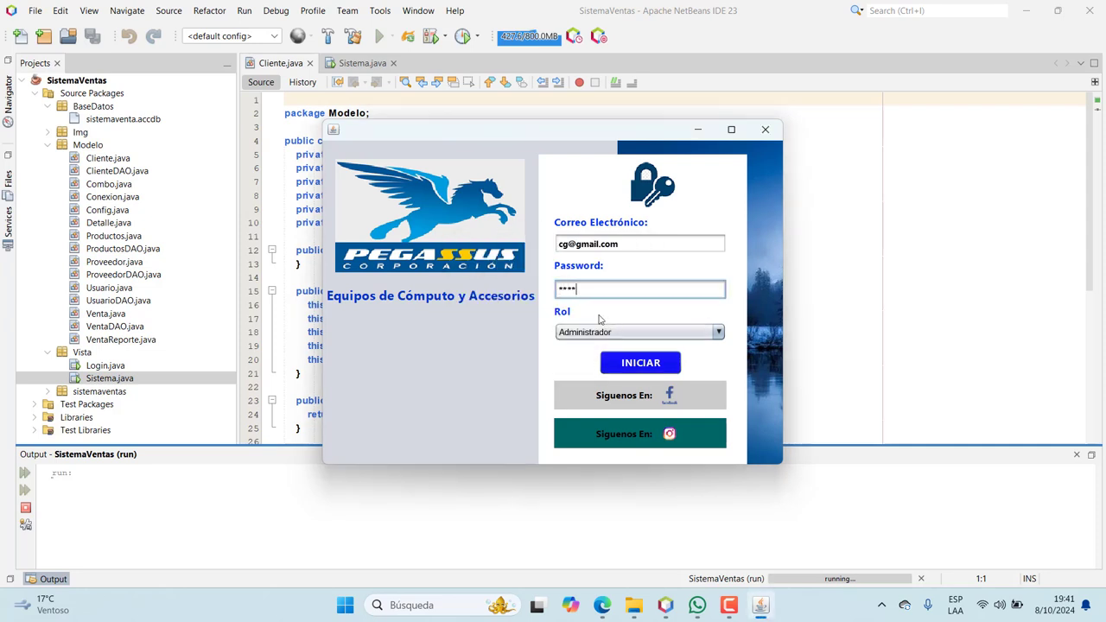
click(624, 363)
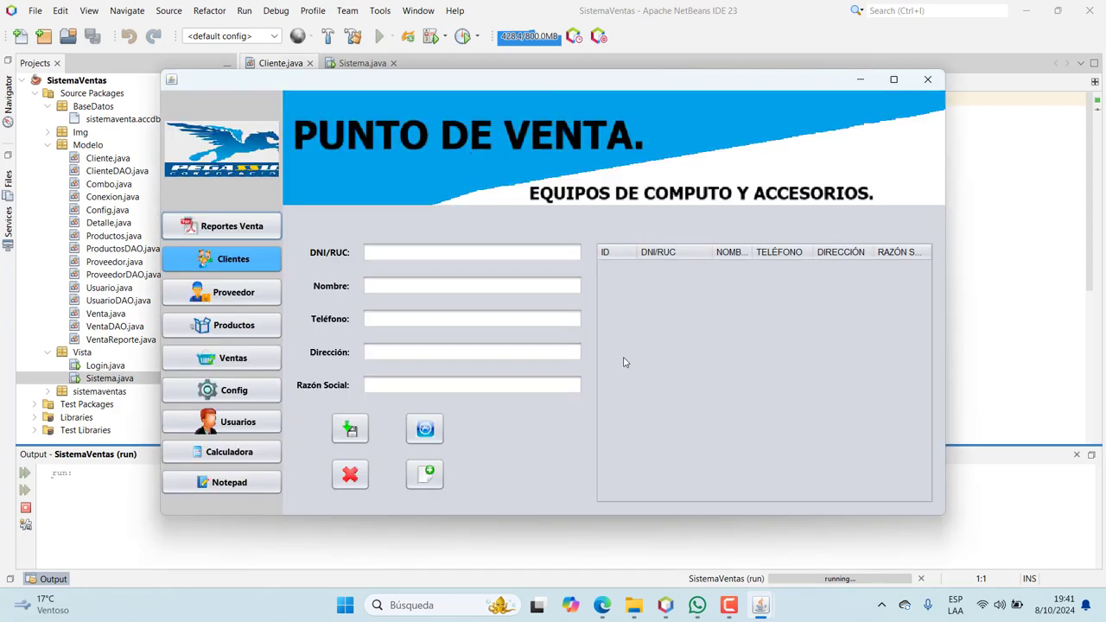
After the empty-fields warning, save a client with DNI, name, phone, address and company as client 9
click(363, 429)
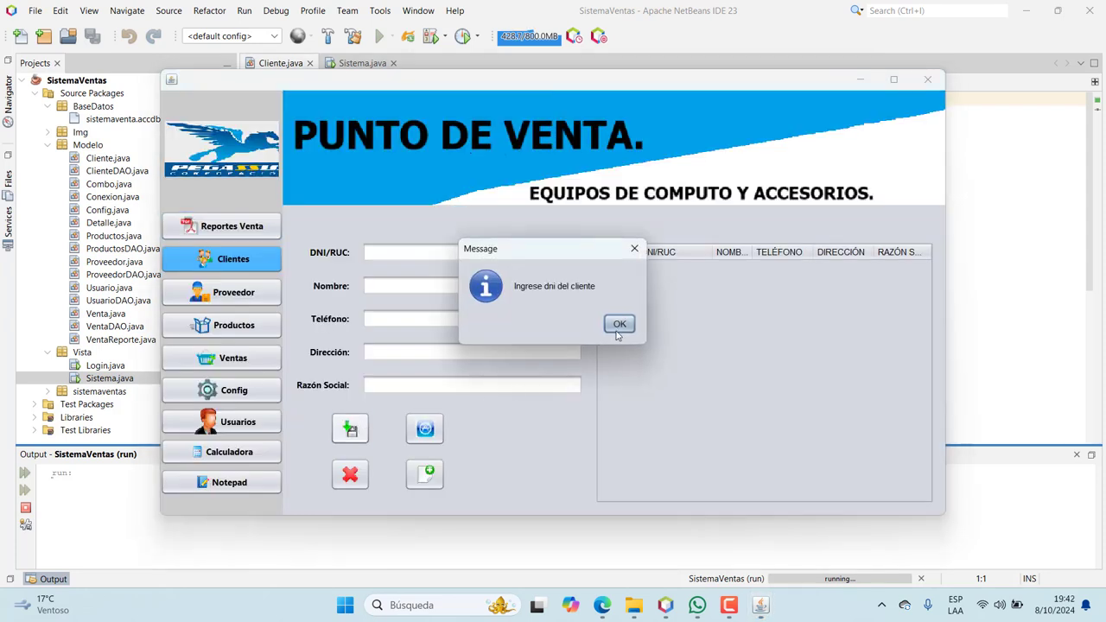
click(620, 325)
text(11)
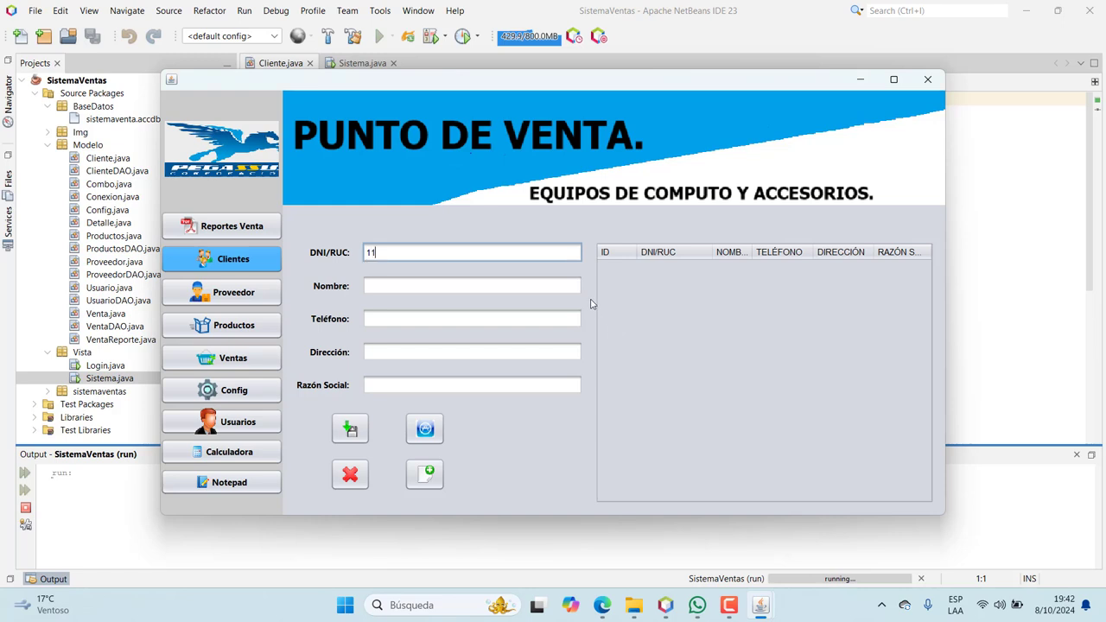
text(1111)
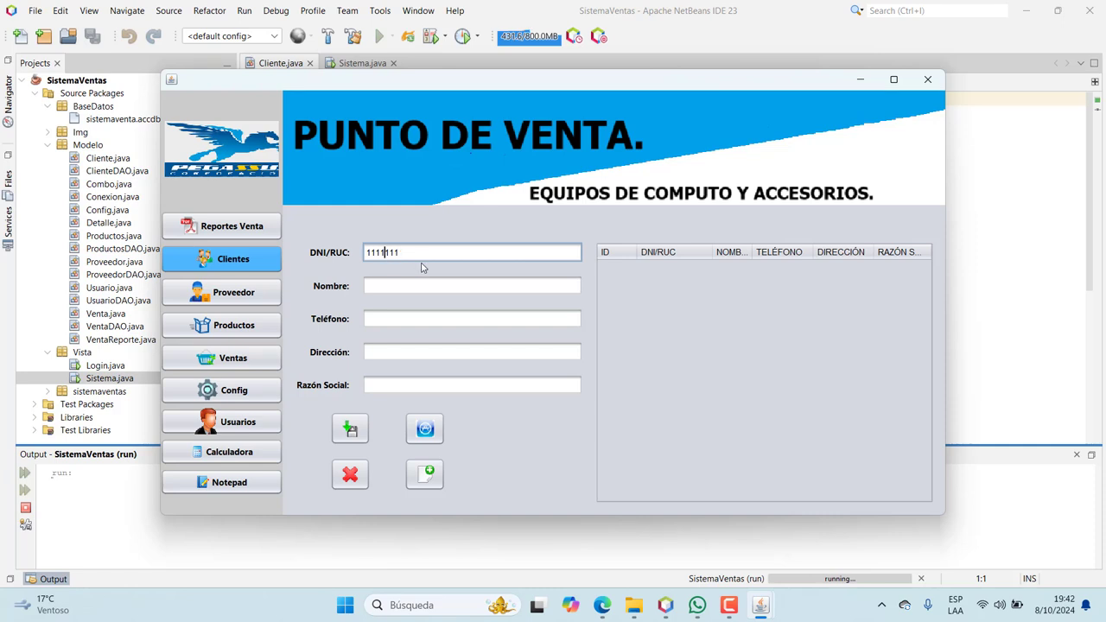
text(1)
click(397, 285)
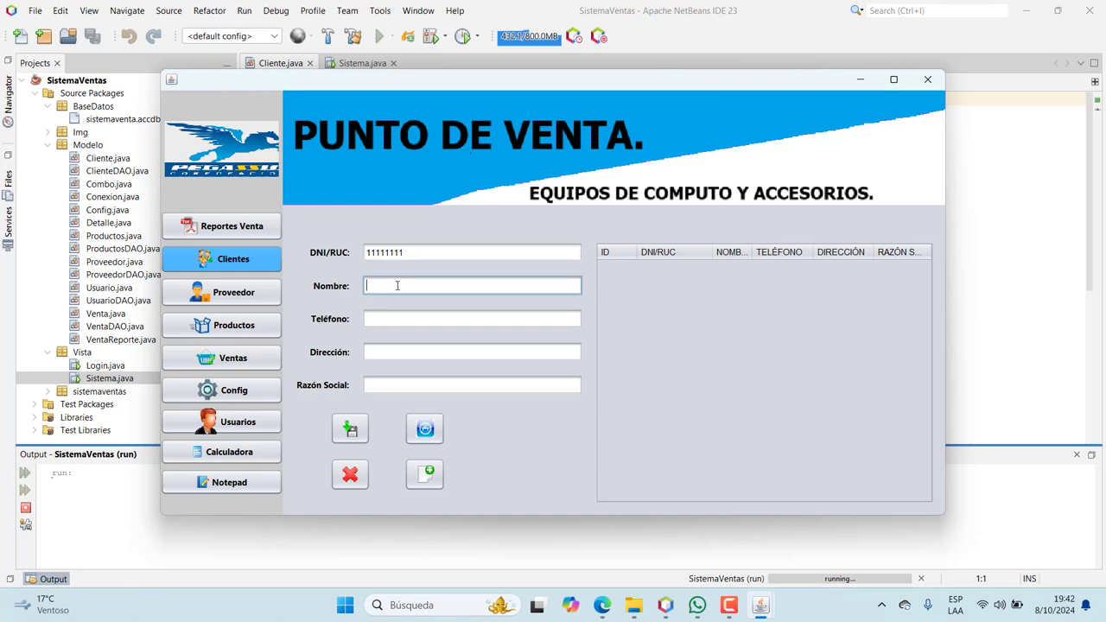
text(Jose Jose)
click(388, 318)
text(456789)
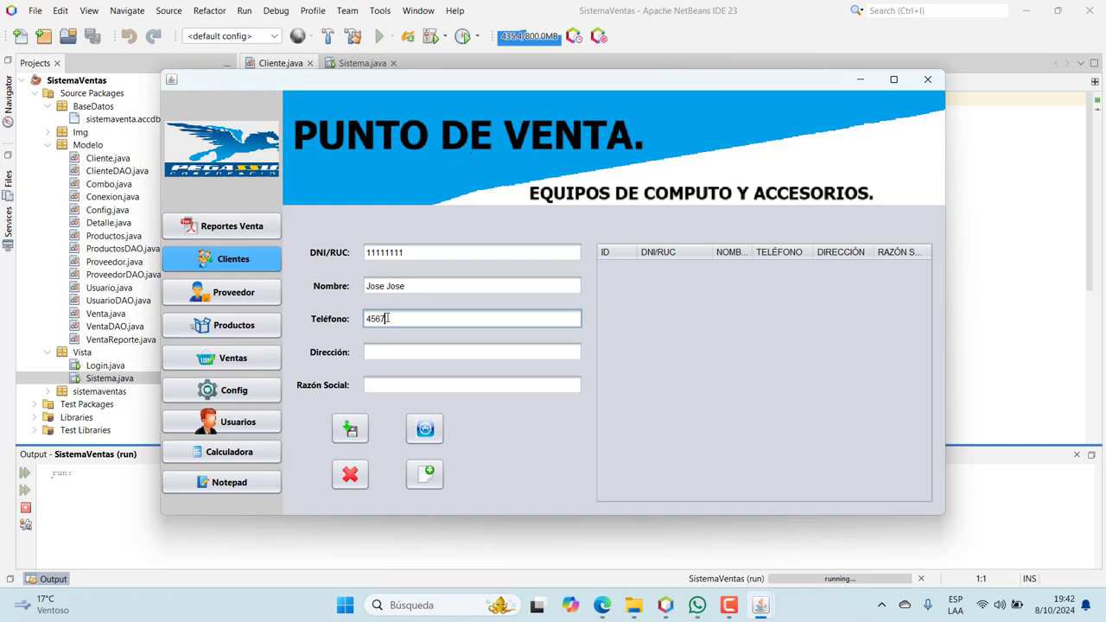
click(377, 347)
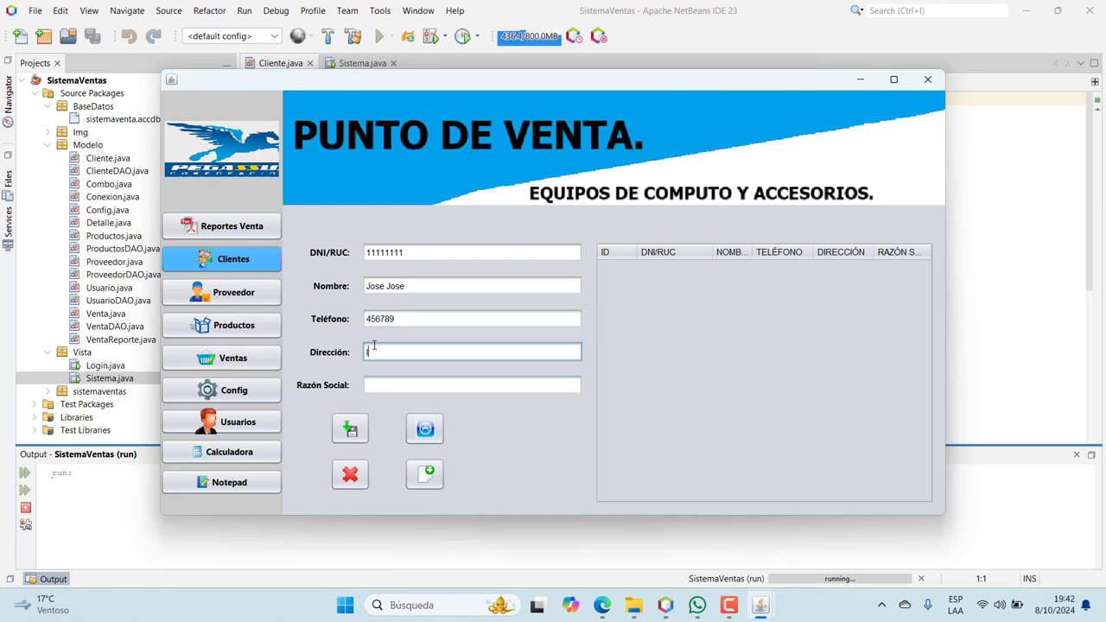
text(Ica 300)
click(372, 387)
text(Jose)
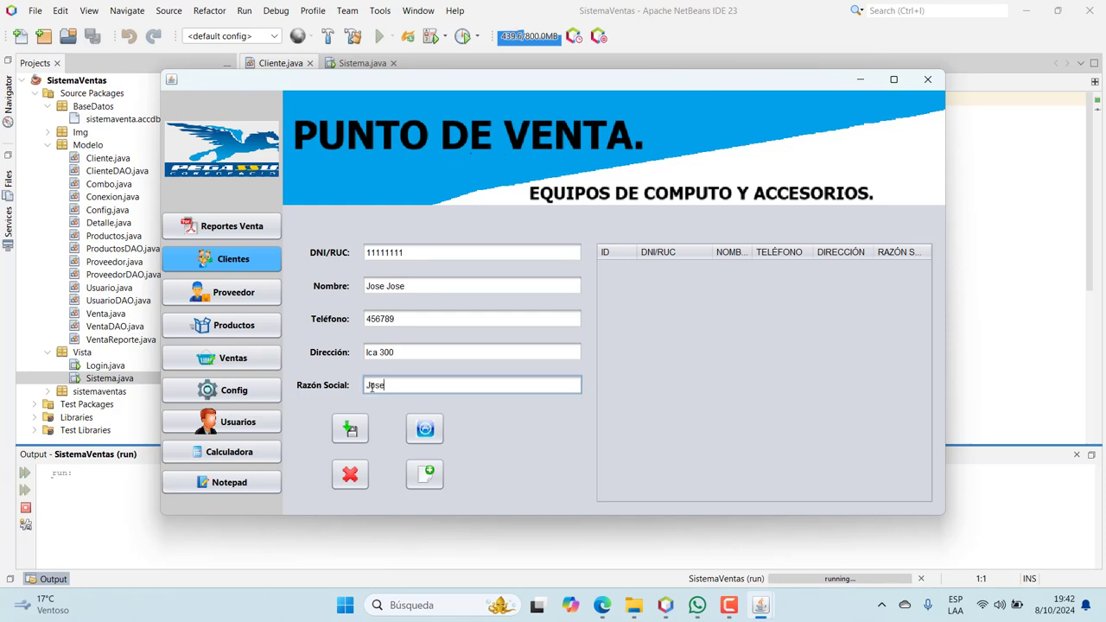
text( SAC)
click(365, 428)
Change client 9's street number in Dirección and save the modified record
click(618, 324)
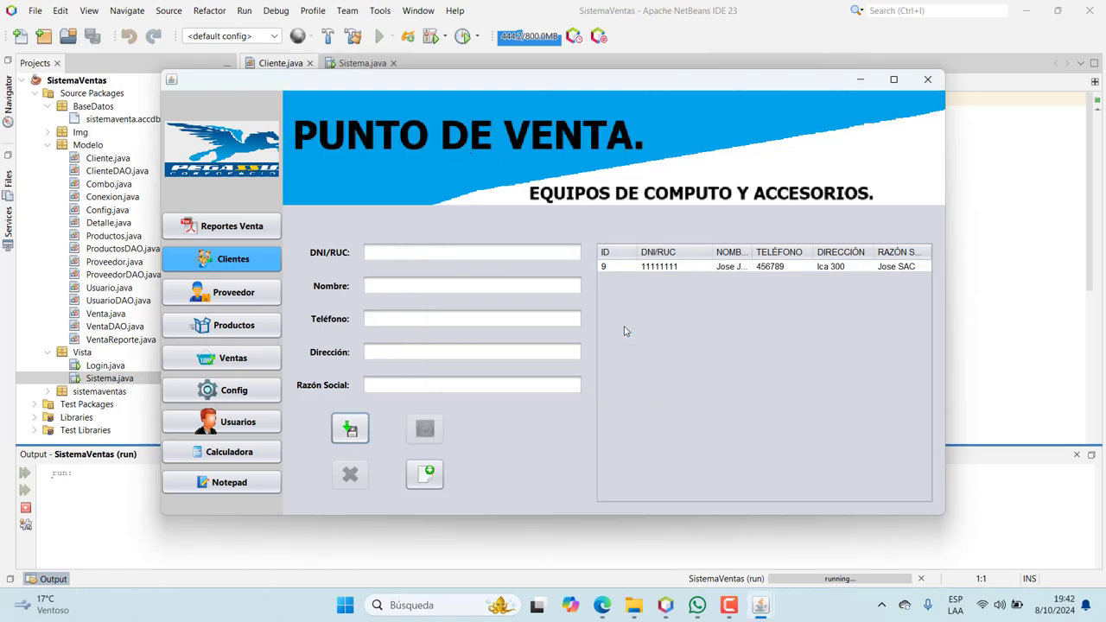
click(659, 268)
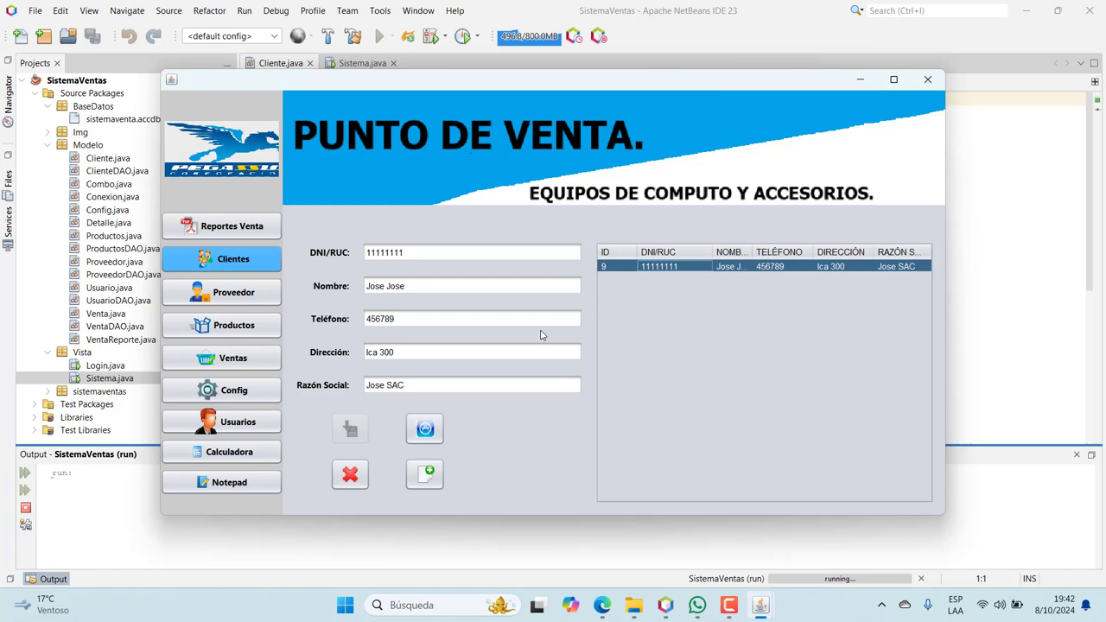
click(403, 352)
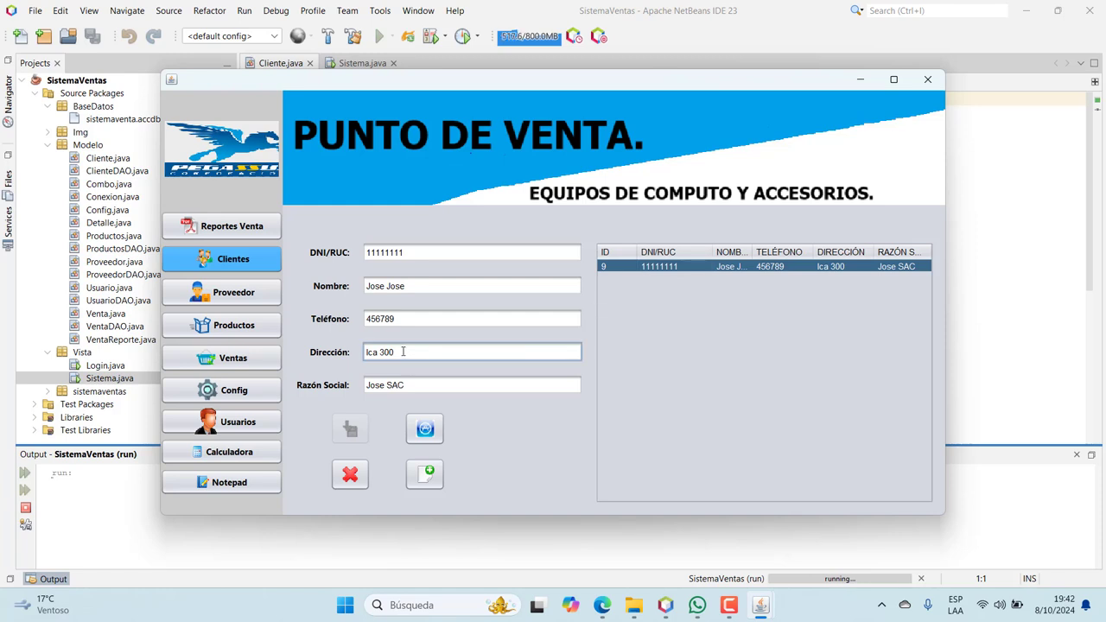
key(BackSpace)
key(BackSpace)
key(BackSpace)
text(8000)
click(424, 432)
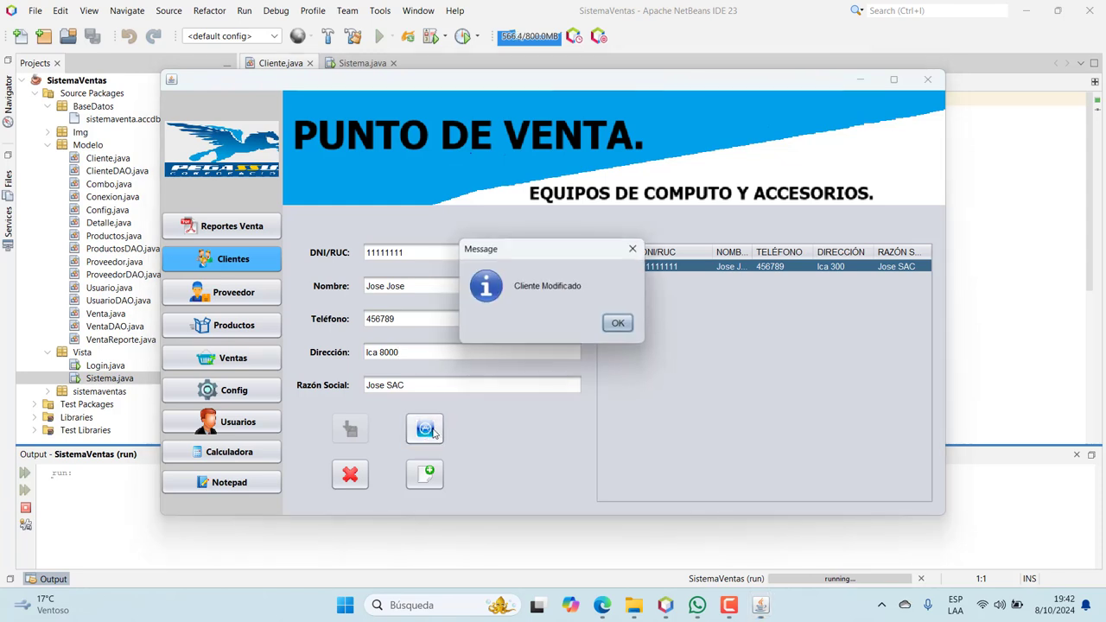
click(618, 327)
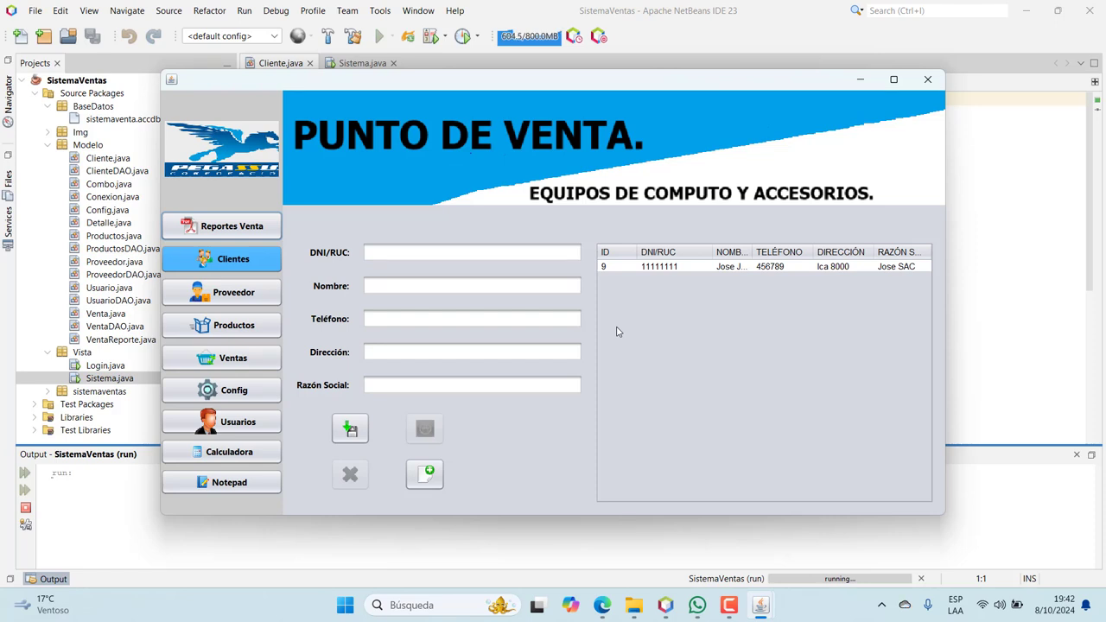
Save a second client with DNI, name, phone, address and company as client 10
click(401, 255)
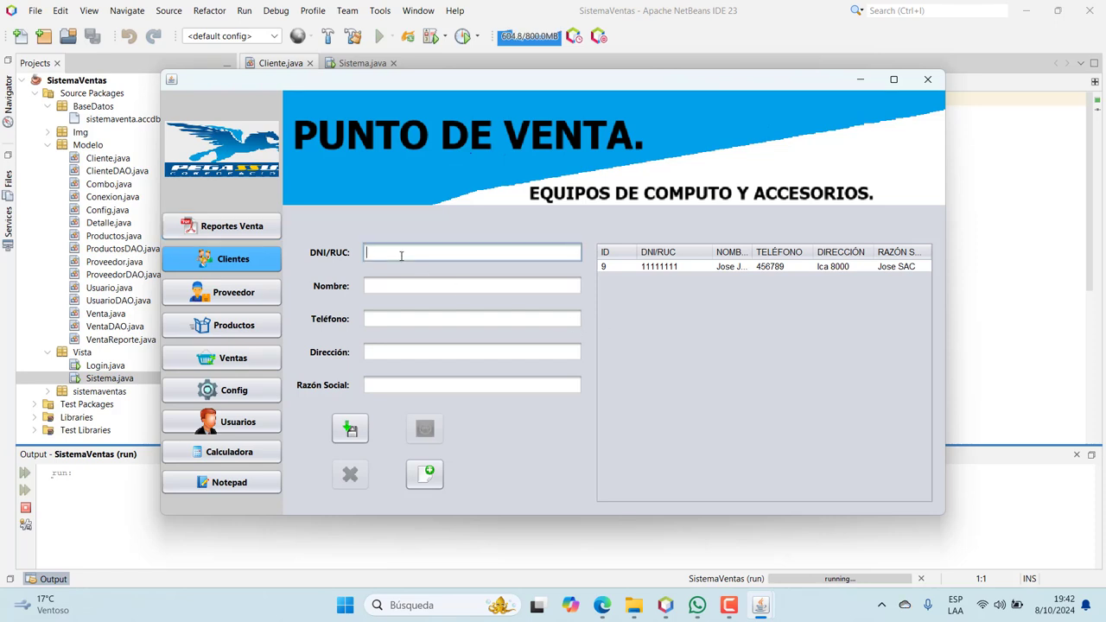
text(22222222)
click(407, 284)
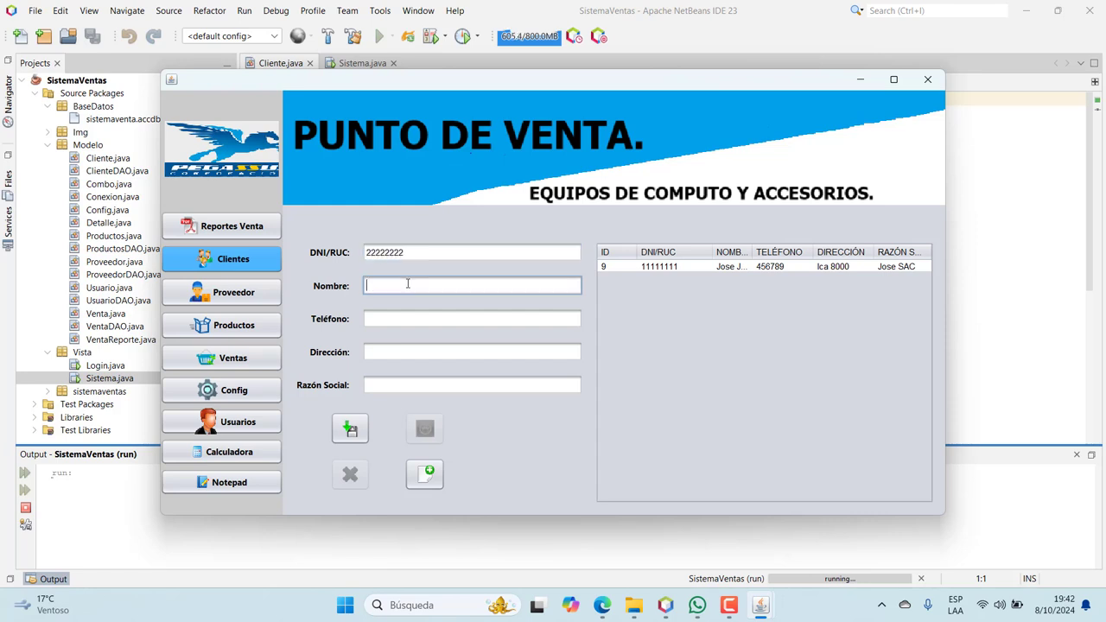
click(395, 313)
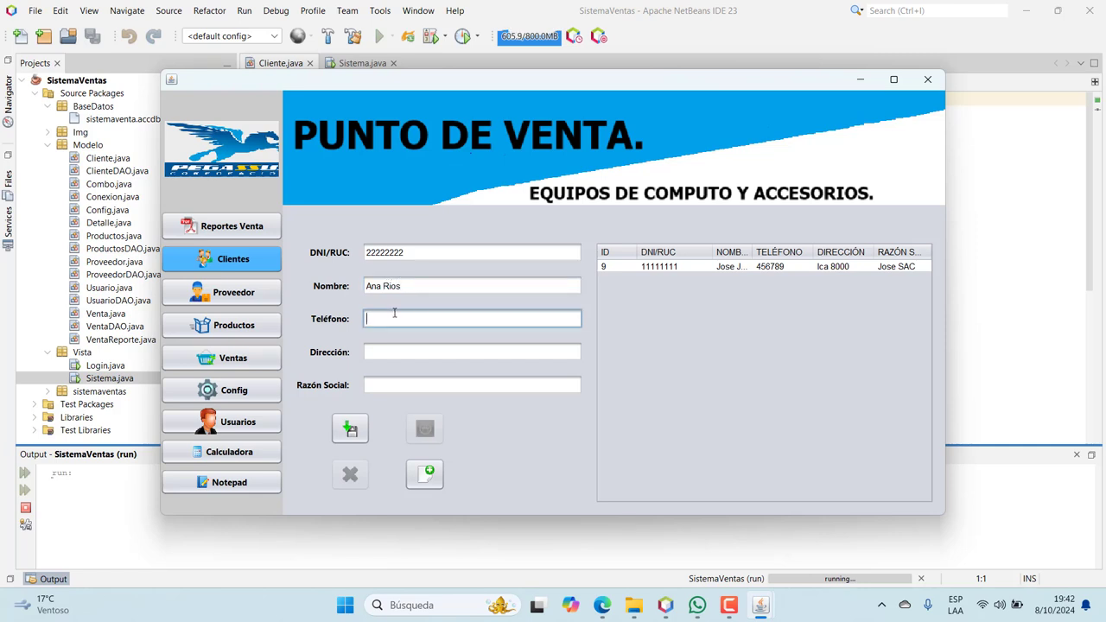
text(22334455)
click(389, 356)
text(Ica)
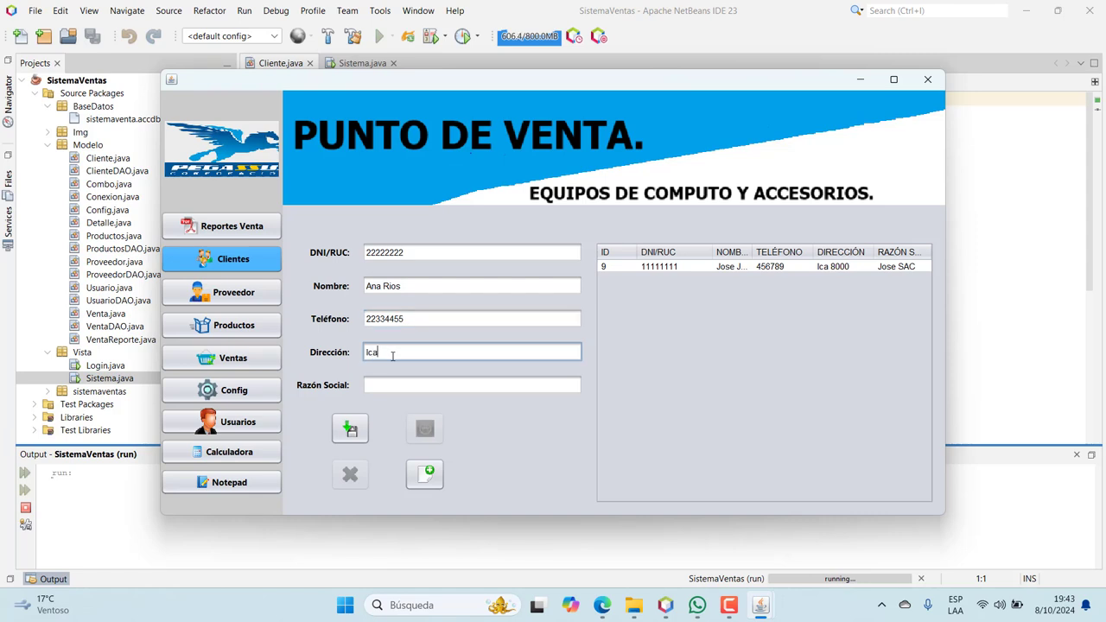
text( 5000)
click(391, 384)
text(A)
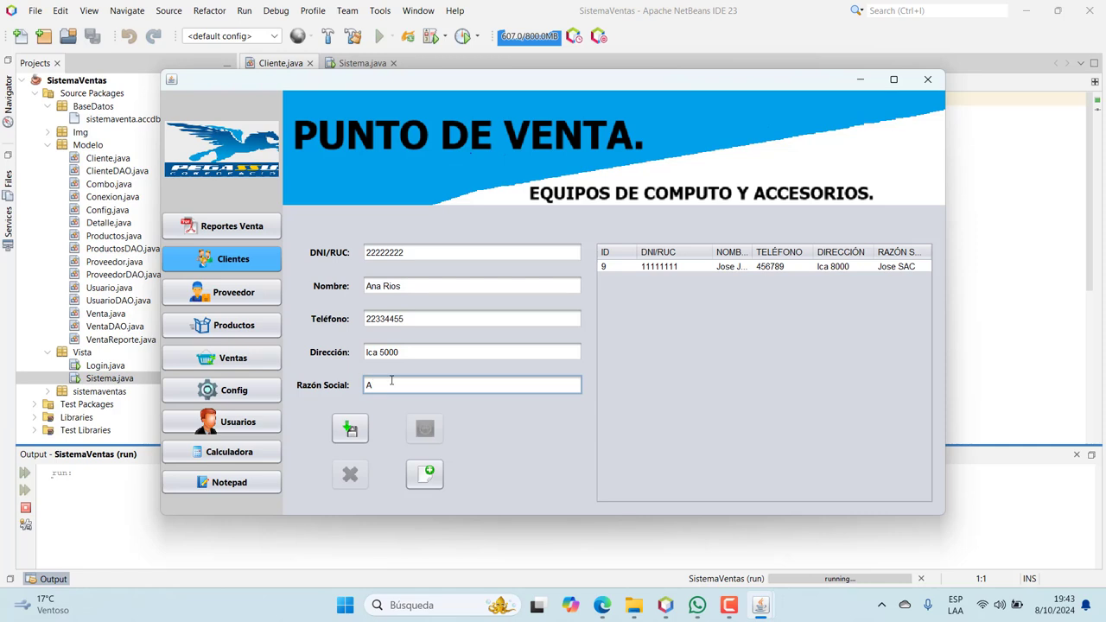
text(na SAC)
click(350, 428)
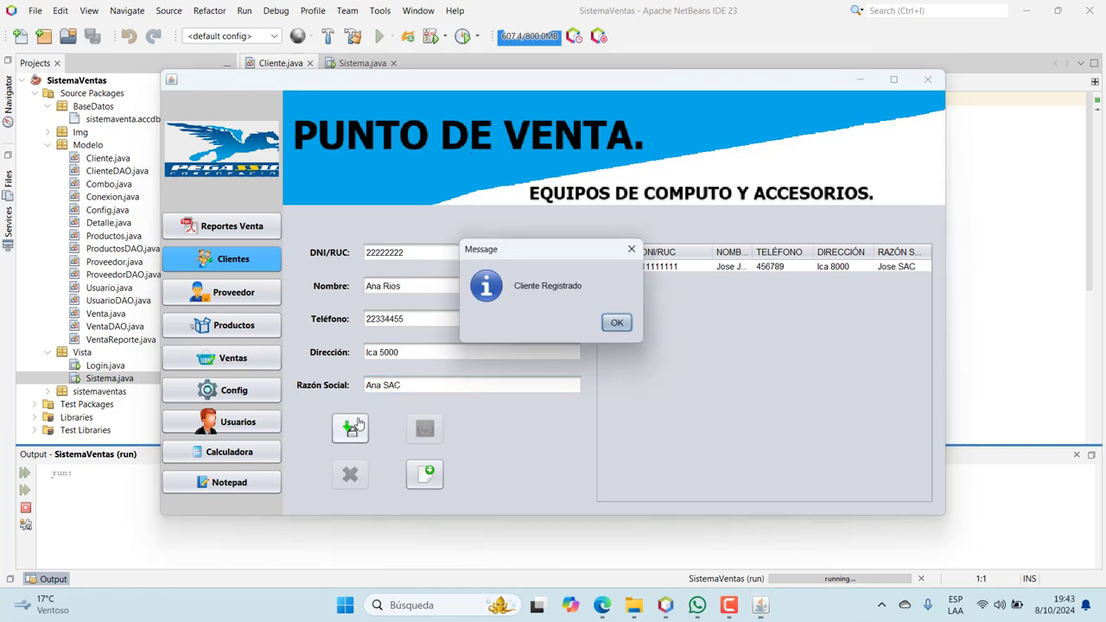
click(607, 332)
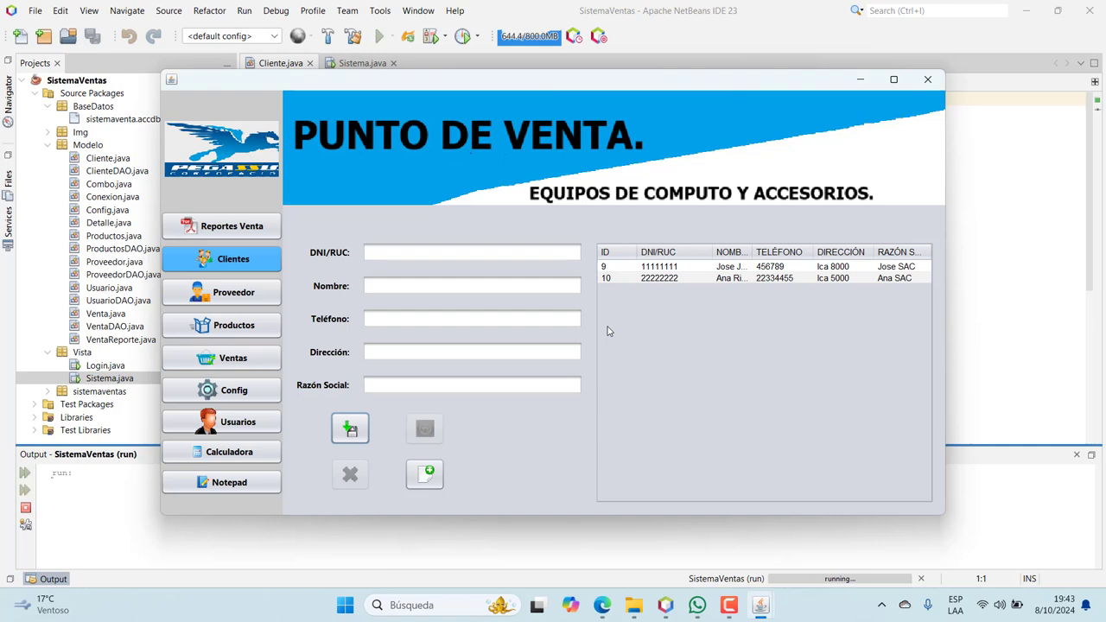
In Proveedor, register supplier Wong with RUC 888888, phone, address and company Wong S
click(247, 298)
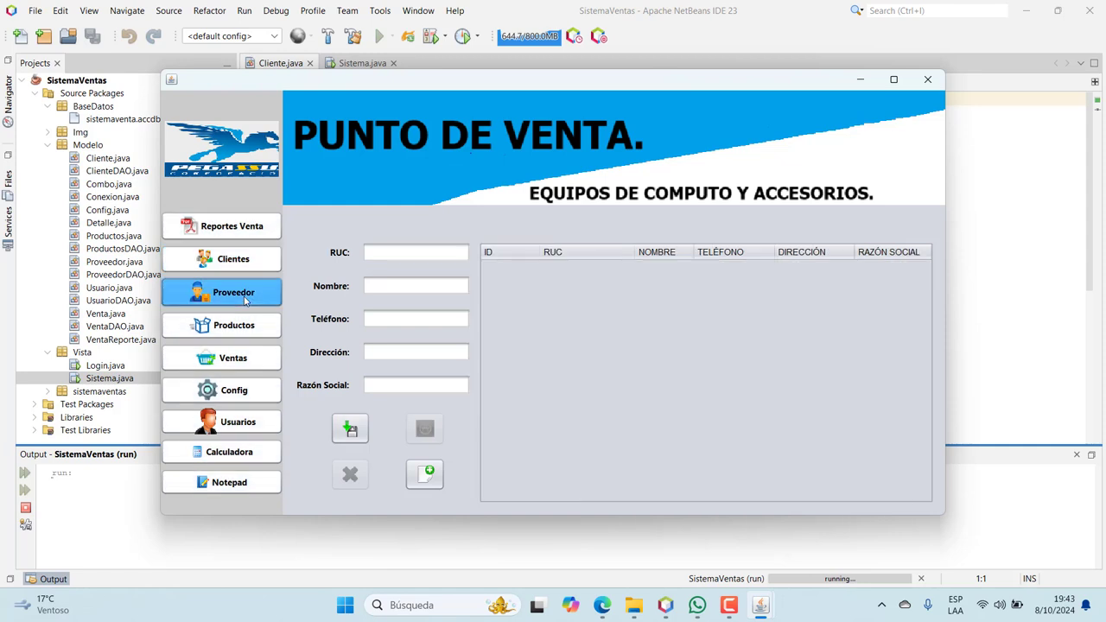
click(407, 252)
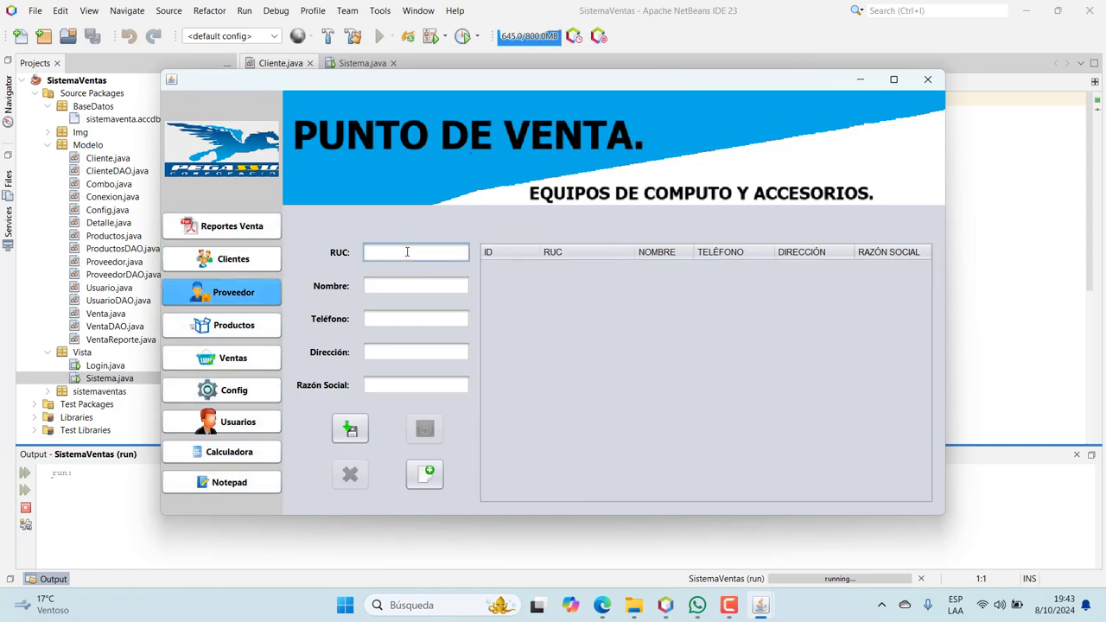
text(888888)
click(401, 286)
text(Wong)
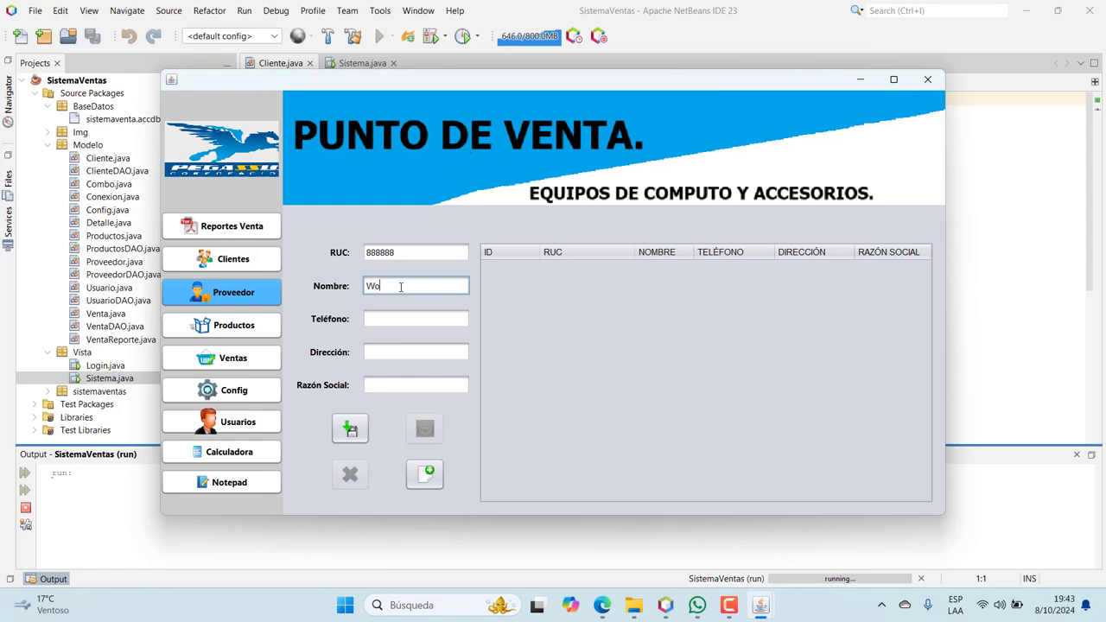
click(389, 316)
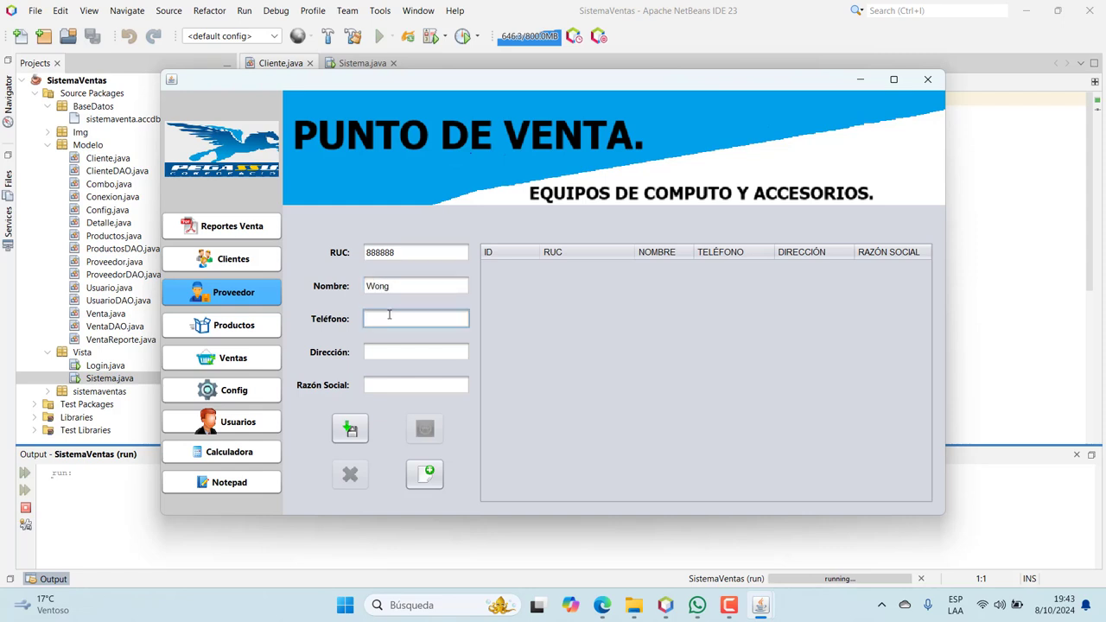
text(45678)
click(388, 352)
text(Junin)
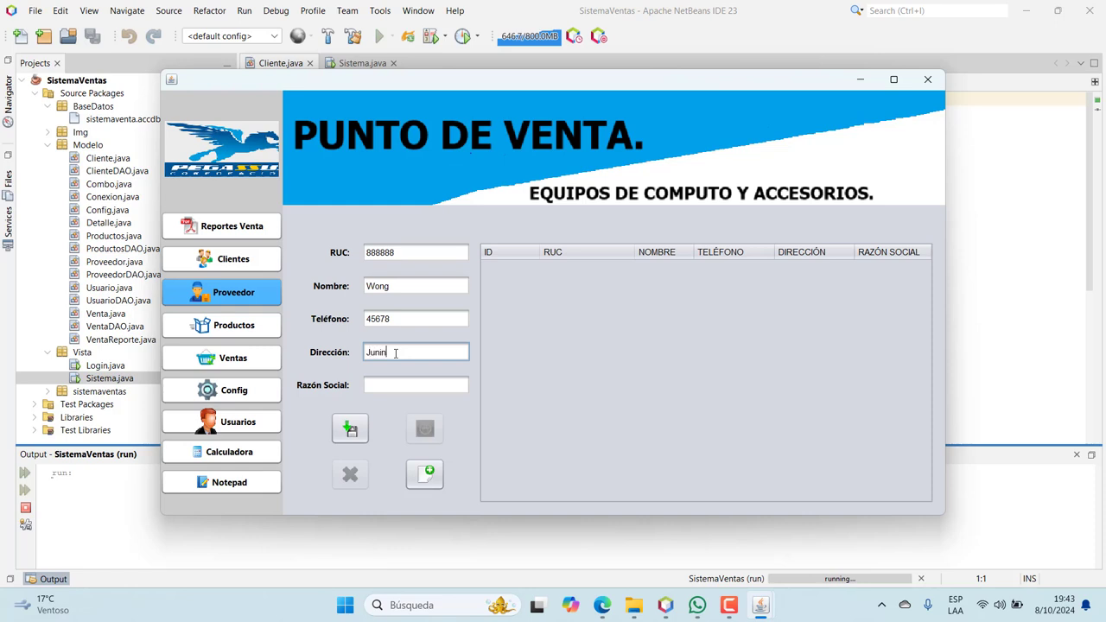
text( 60000)
click(392, 386)
text(Wo)
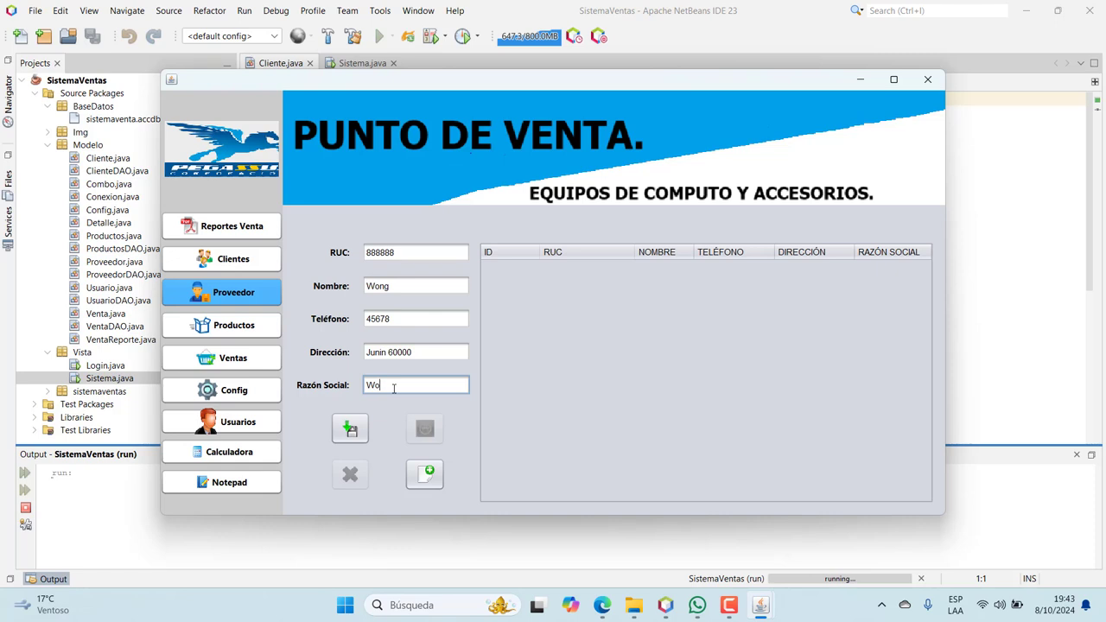
text(ng SAC)
click(356, 427)
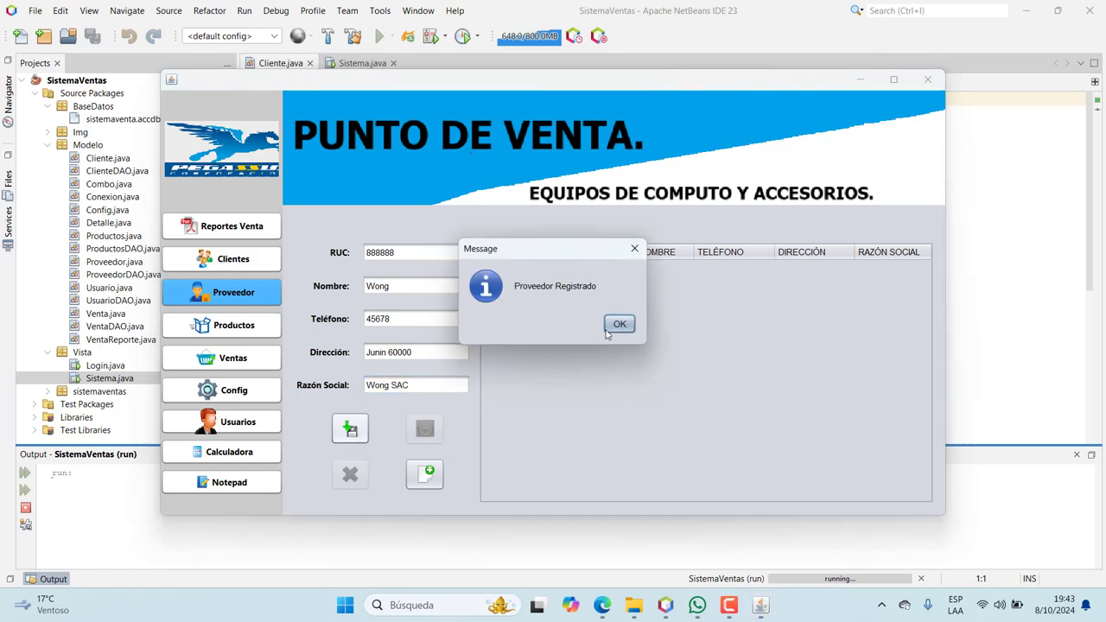
click(617, 324)
click(653, 268)
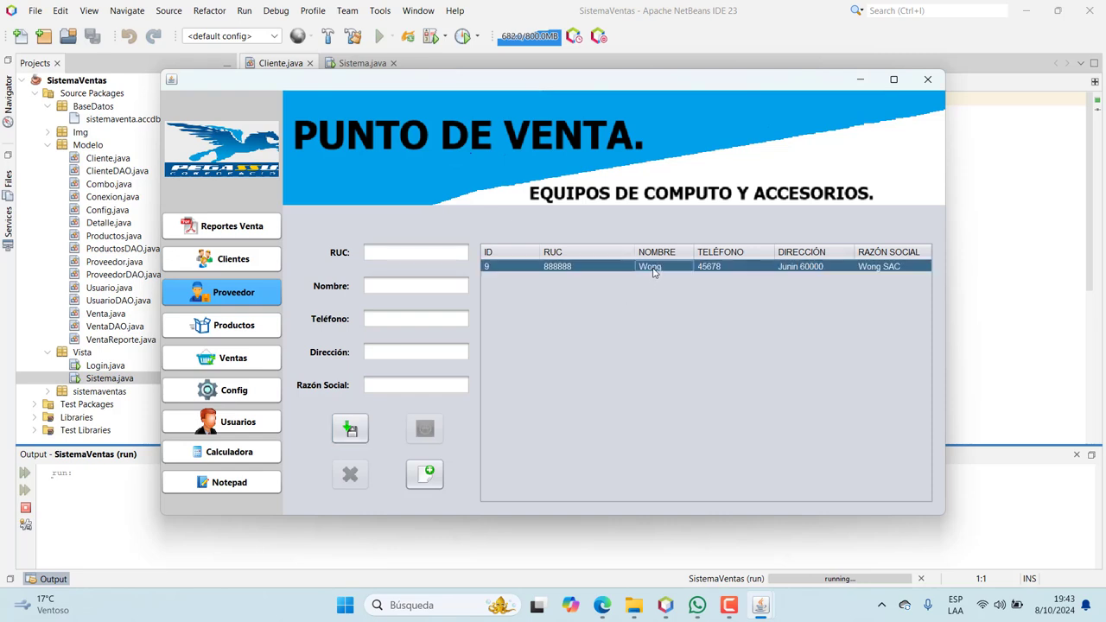
double_click(396, 322)
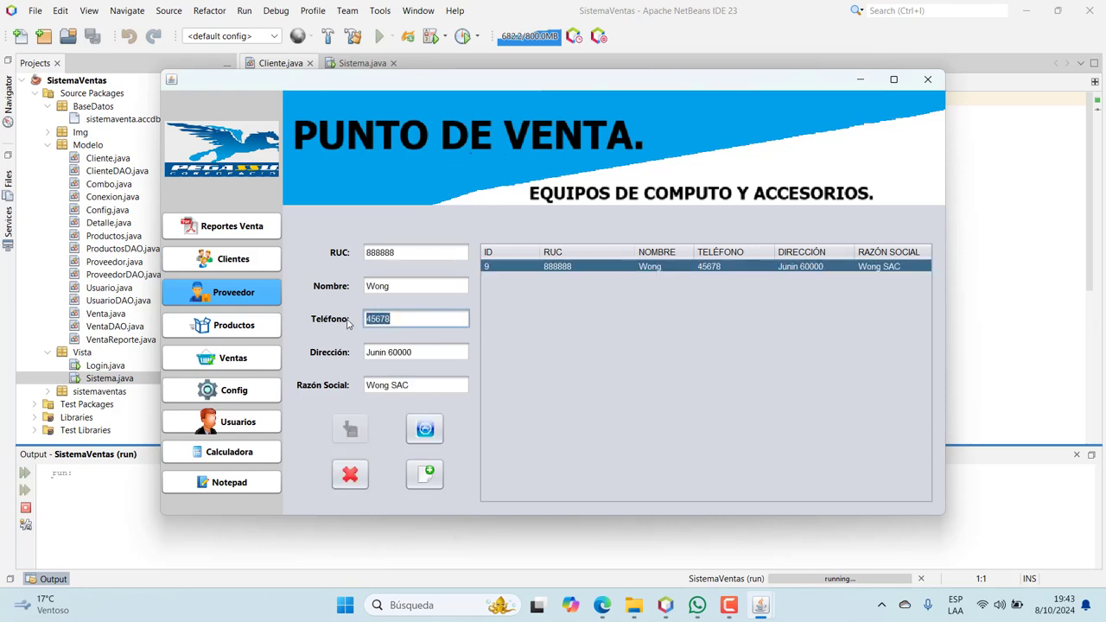
text(77777777)
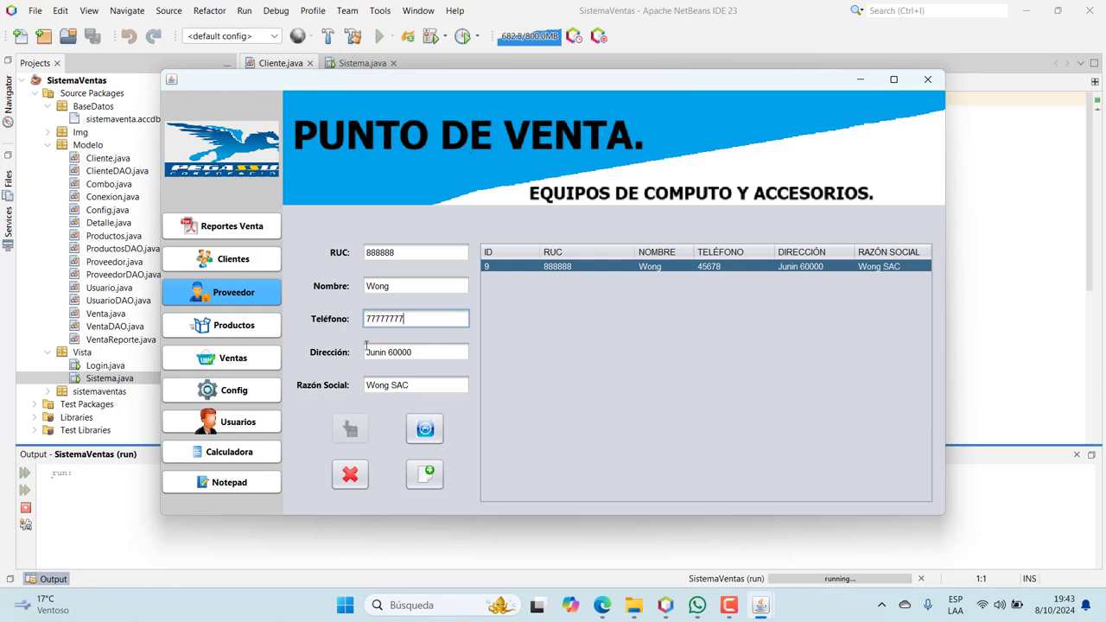
click(414, 434)
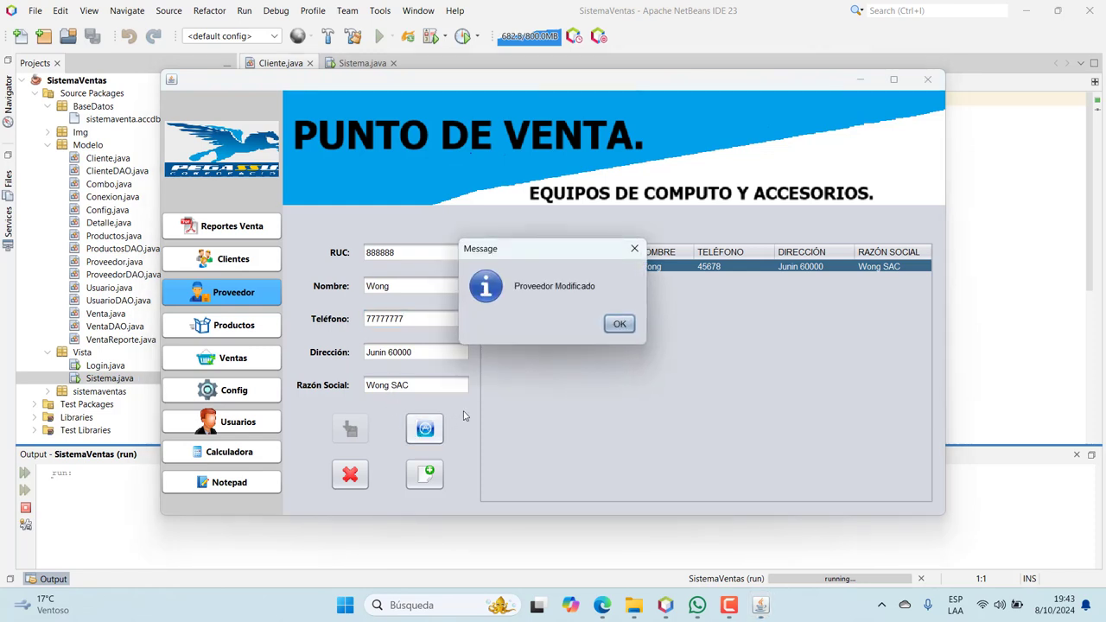
click(618, 324)
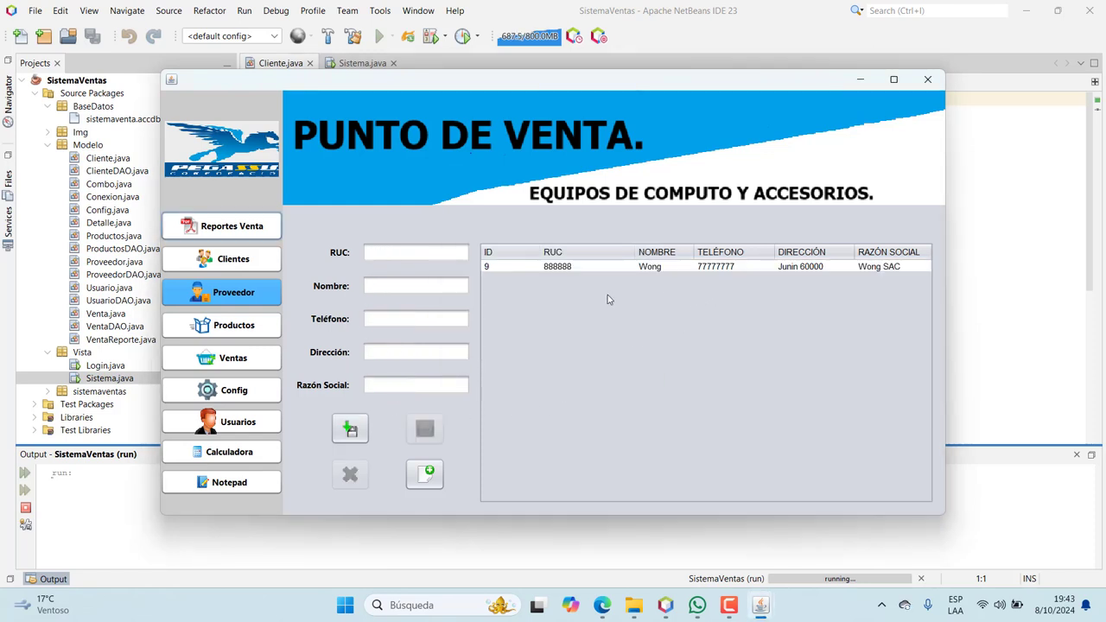
Register supplier Plaza Vea with RUC 999999, phone, address and business name Plaza Vea SAC
click(385, 250)
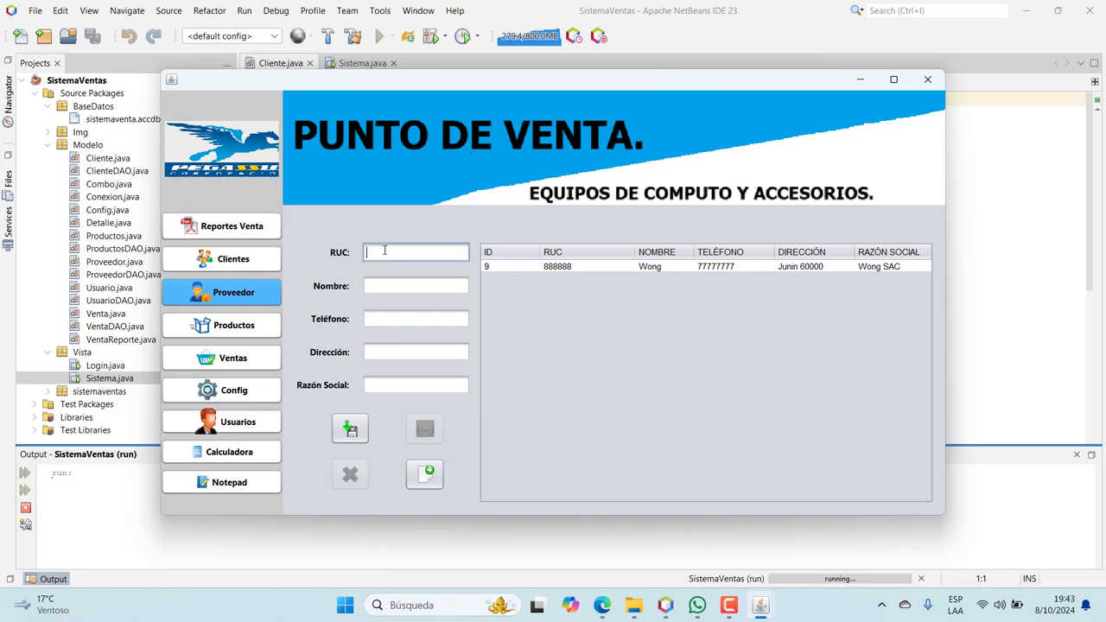
text(999999)
click(389, 287)
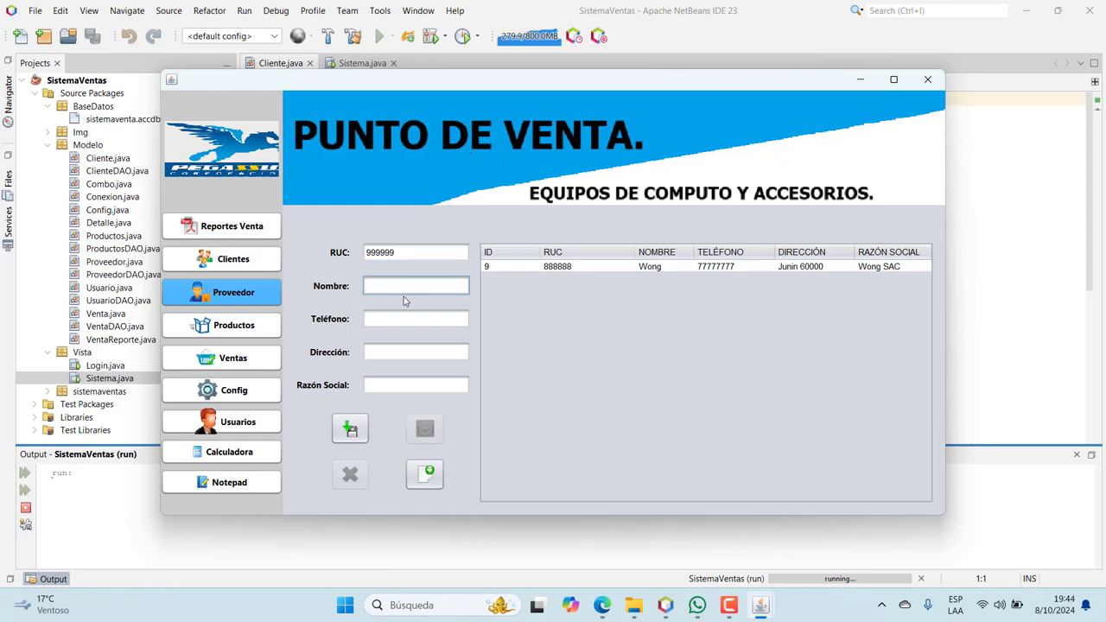
text(Plaza Vea)
click(397, 318)
text(6)
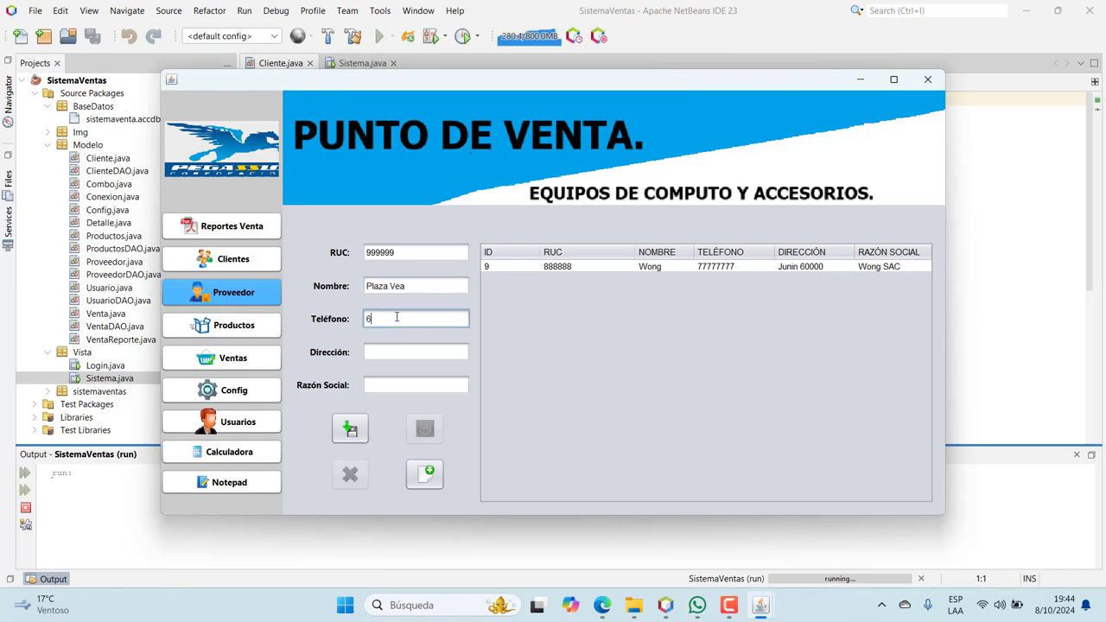
text(6677777)
click(393, 349)
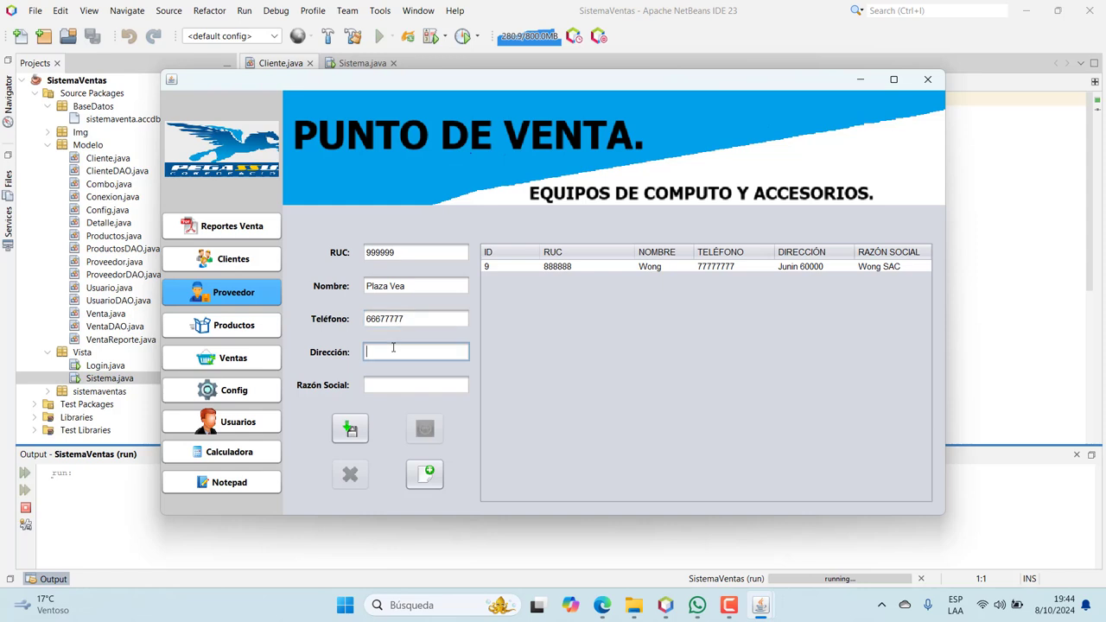
text(Ica 4444)
click(402, 381)
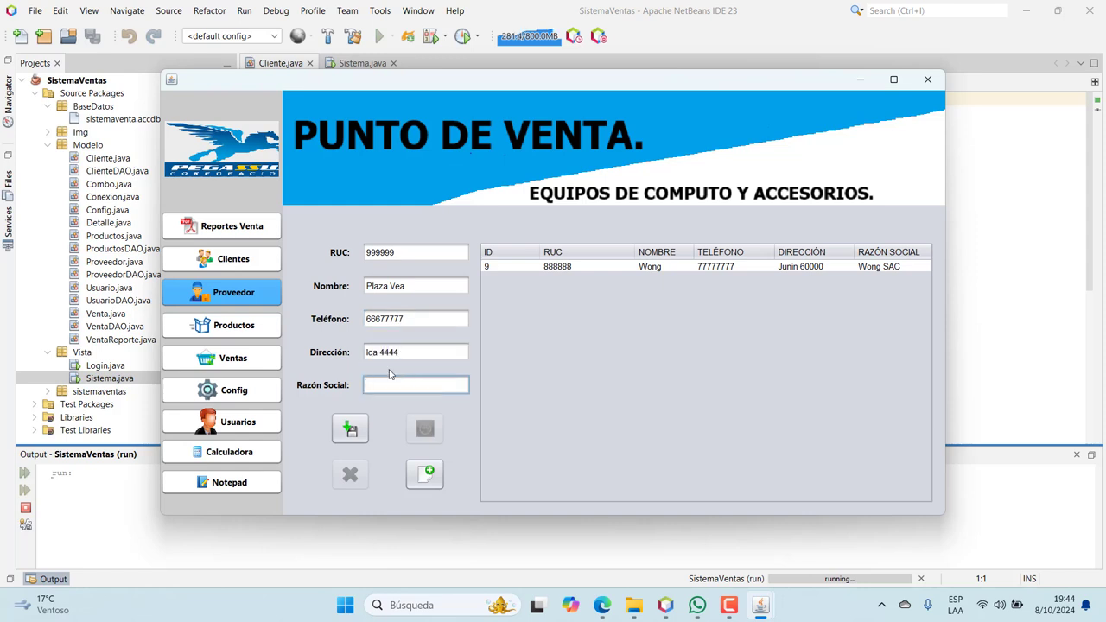
text(Plaza Vea SAC)
click(346, 427)
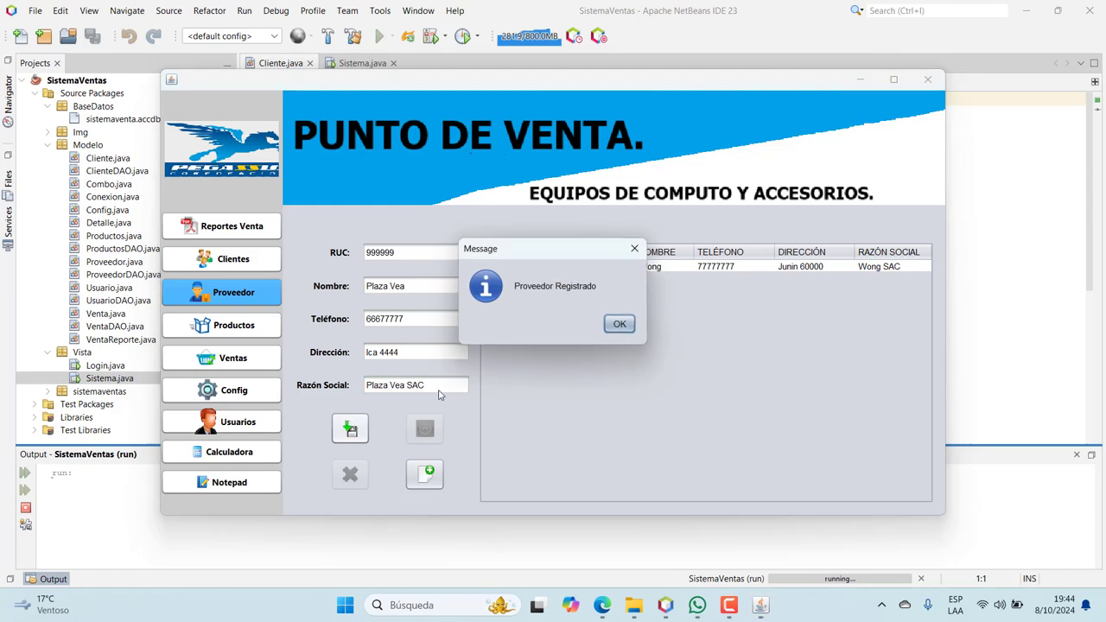
click(618, 327)
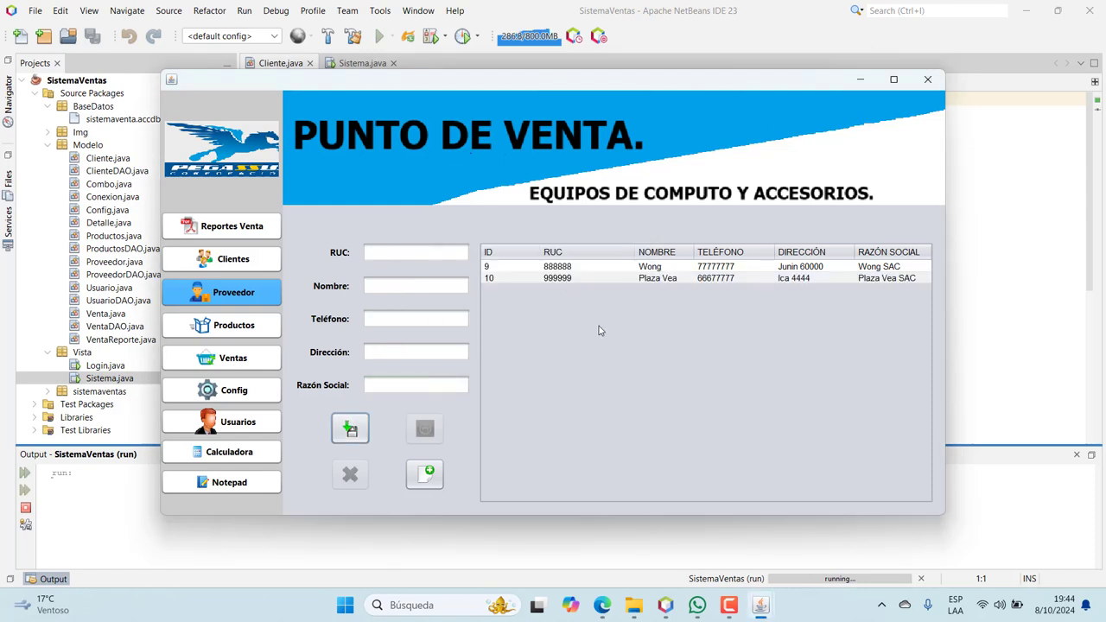
Add product 4444 Teclado from Wong with 20 units at price 40
click(262, 331)
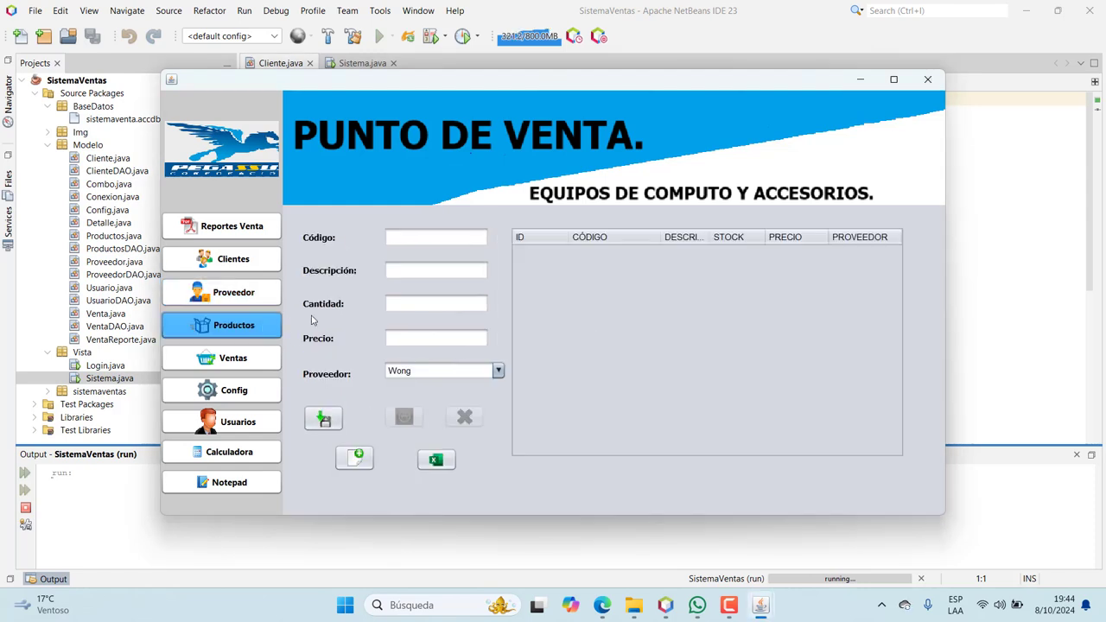
click(416, 239)
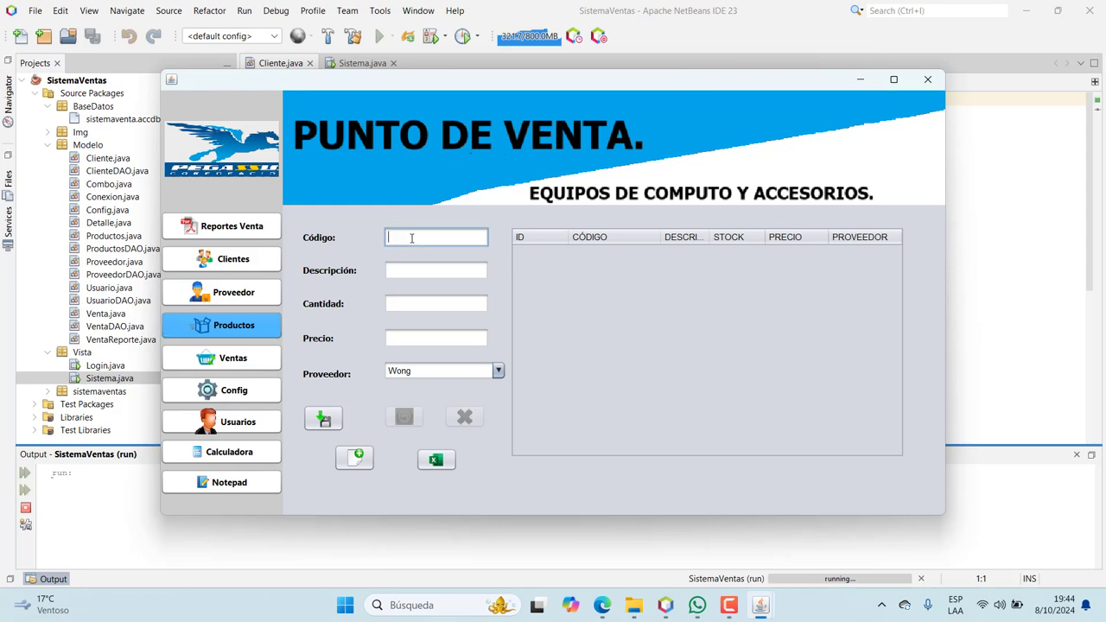
text(4444)
click(413, 273)
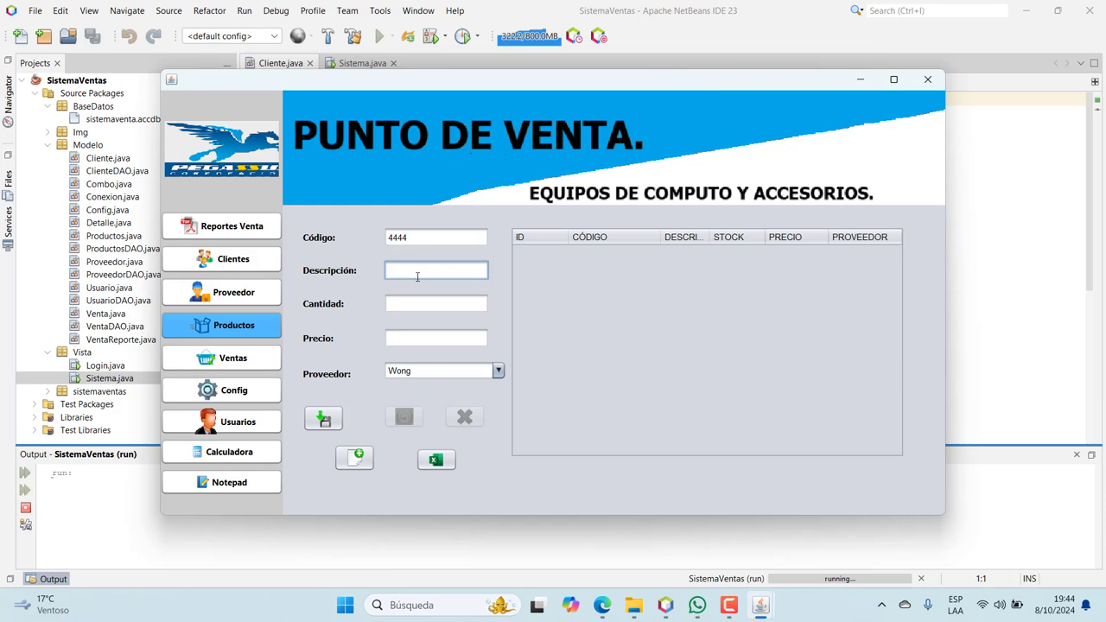
text(Teclado)
click(404, 309)
text(20)
click(388, 337)
text(40)
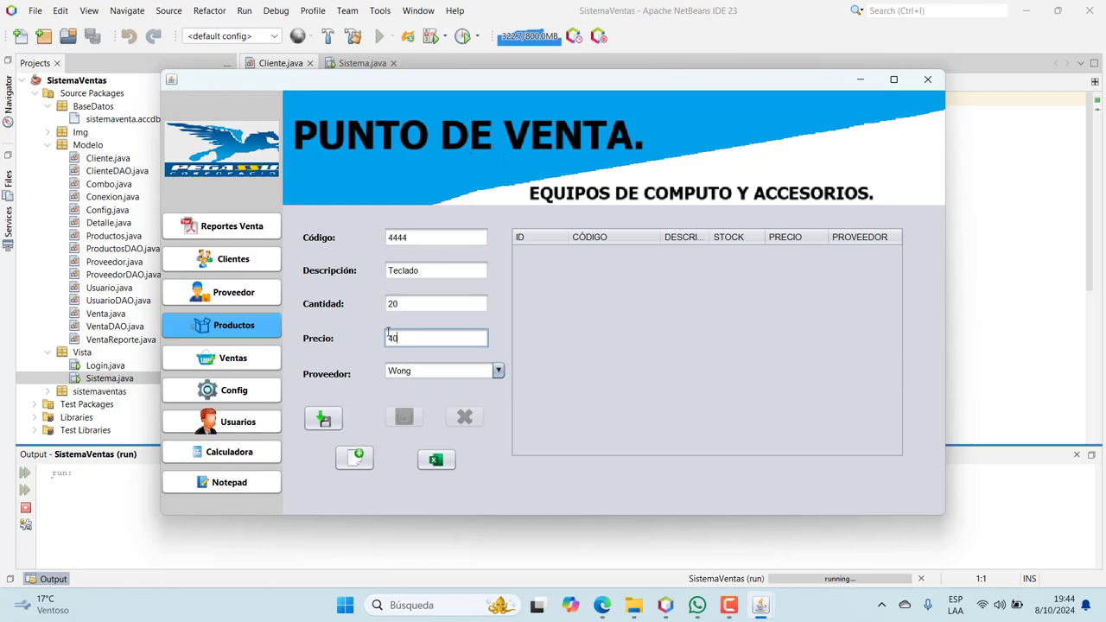
click(324, 419)
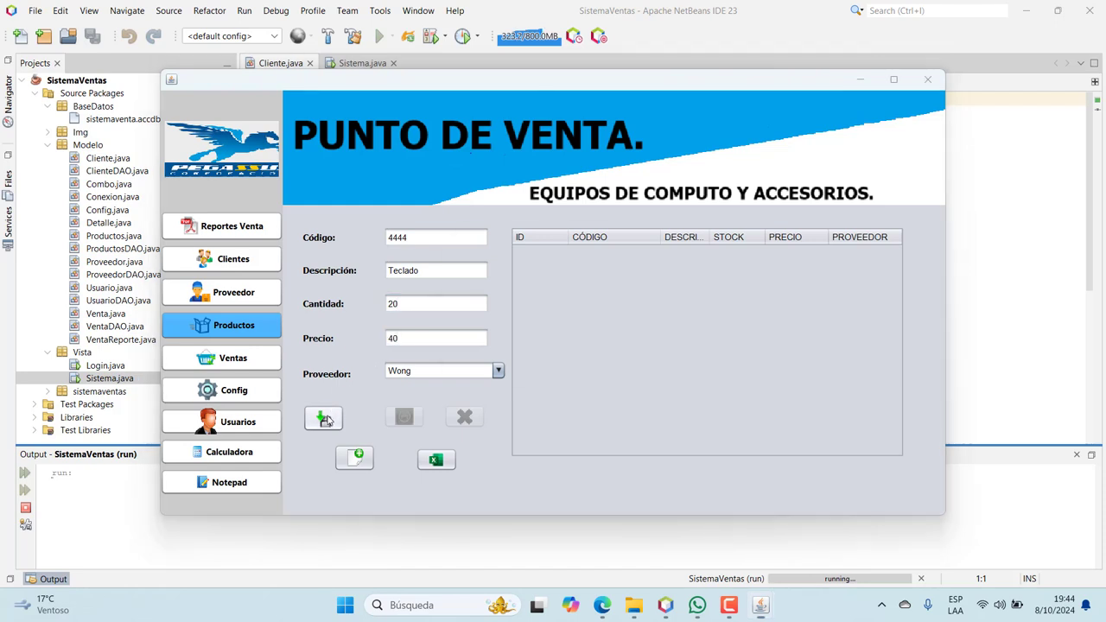
click(617, 326)
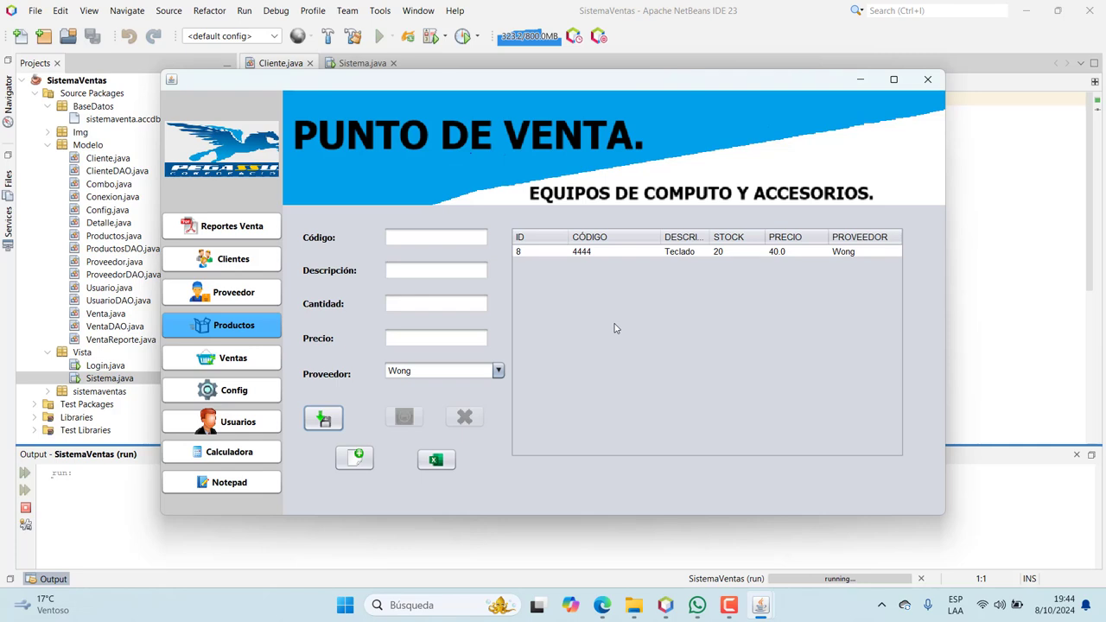
Add product 5555 Mouse from Wong with 30 units at price 10
click(413, 237)
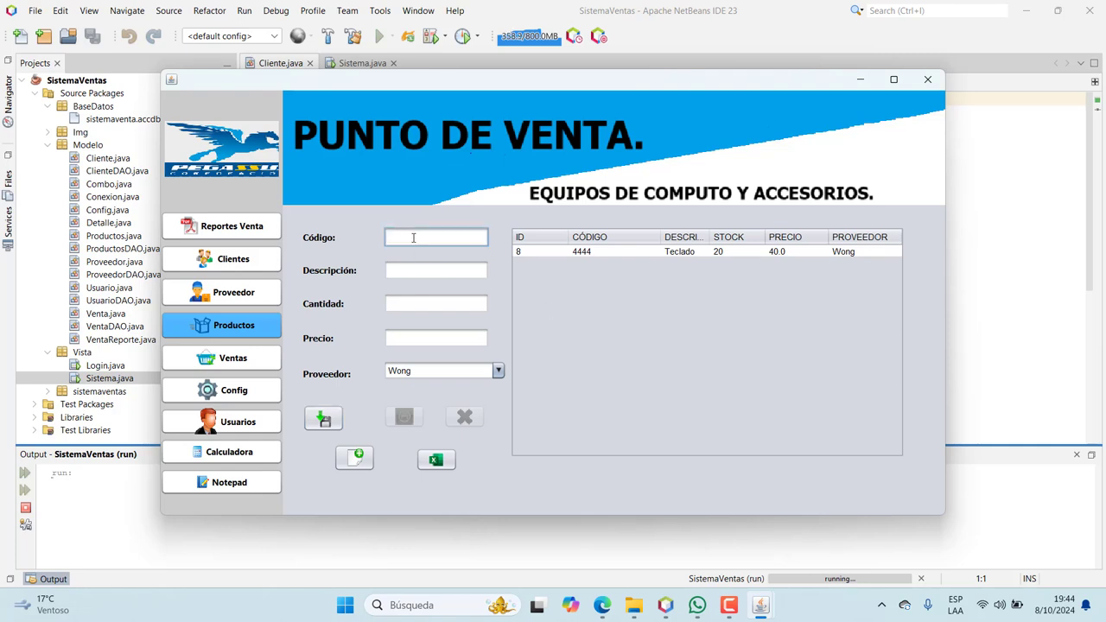
text(5555)
click(413, 265)
text(Mouse)
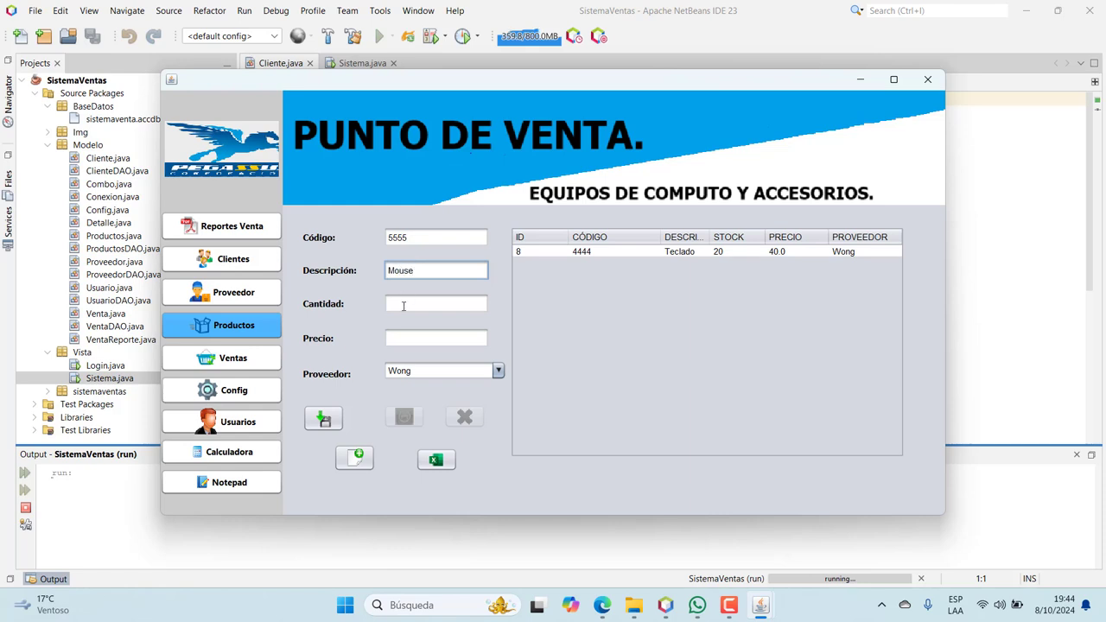
click(403, 304)
text(3)
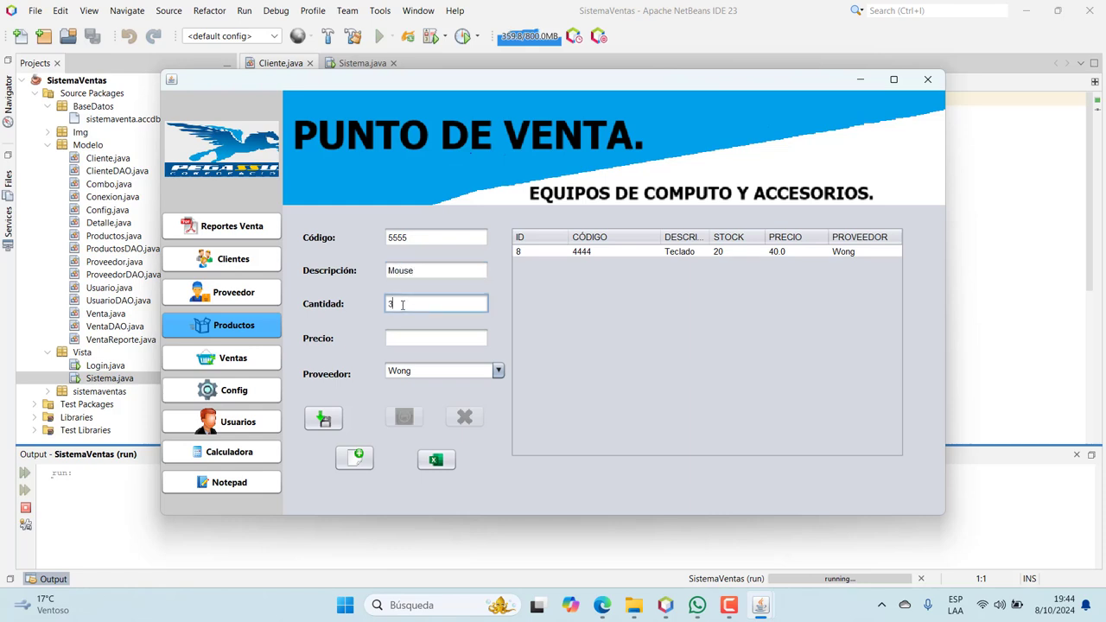
text(0)
click(399, 338)
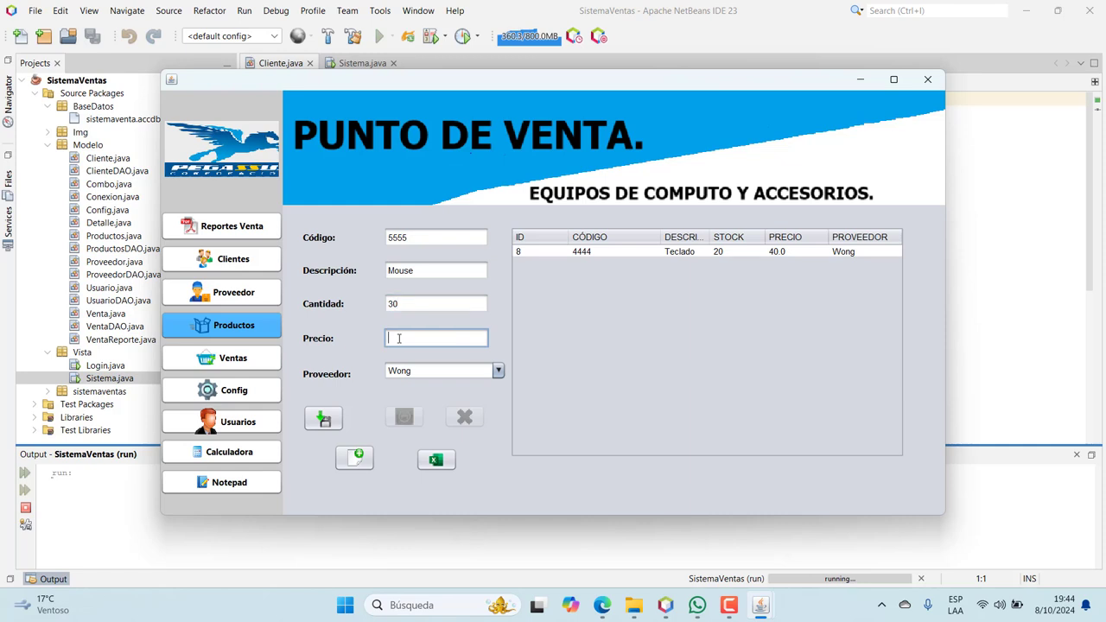
click(324, 419)
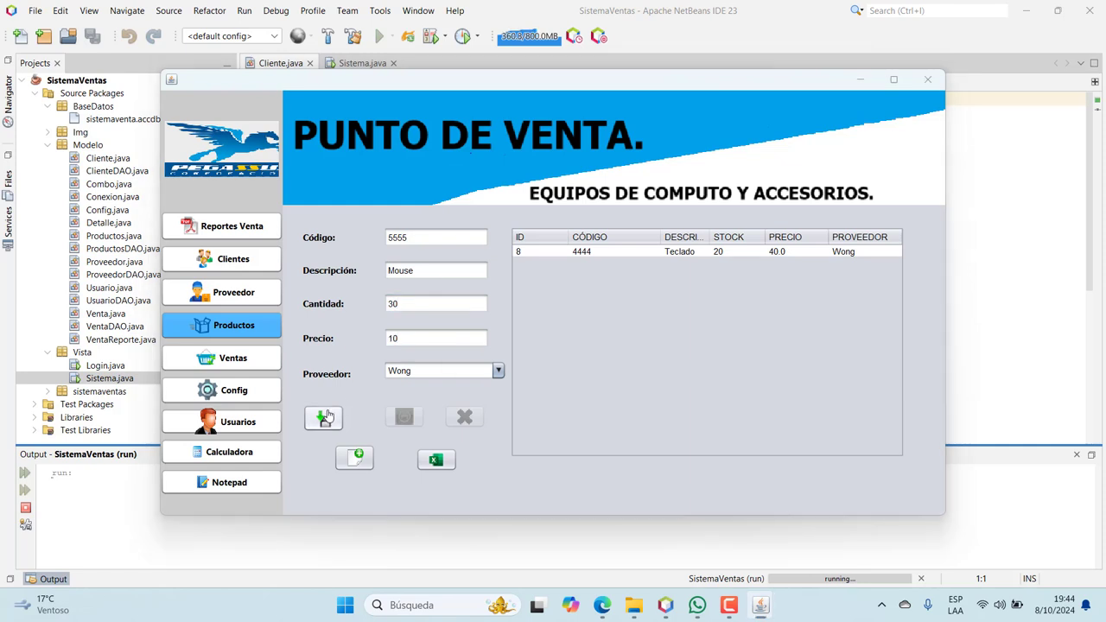
click(620, 326)
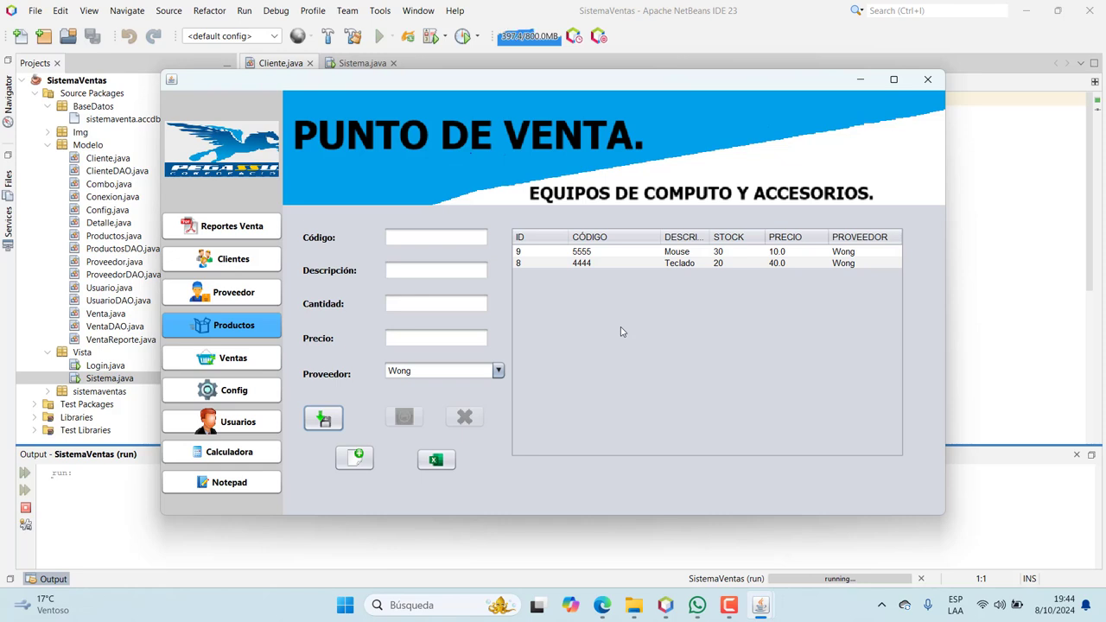
Reassign Teclado to supplier Plaza Vea, then export the product list to Reporte.xls
click(591, 264)
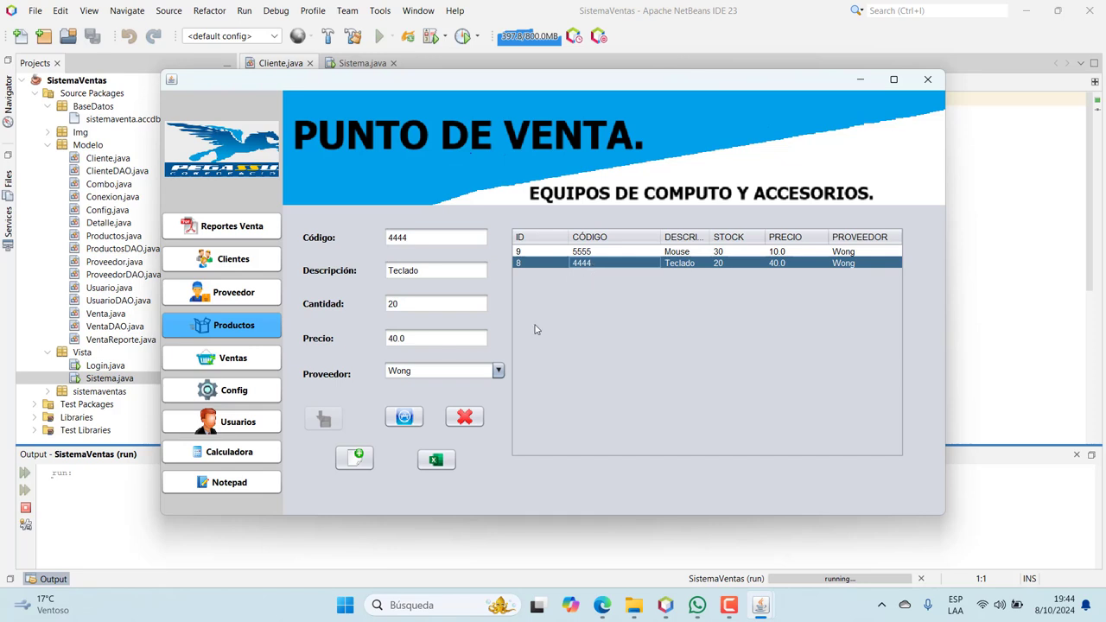
click(498, 371)
click(459, 401)
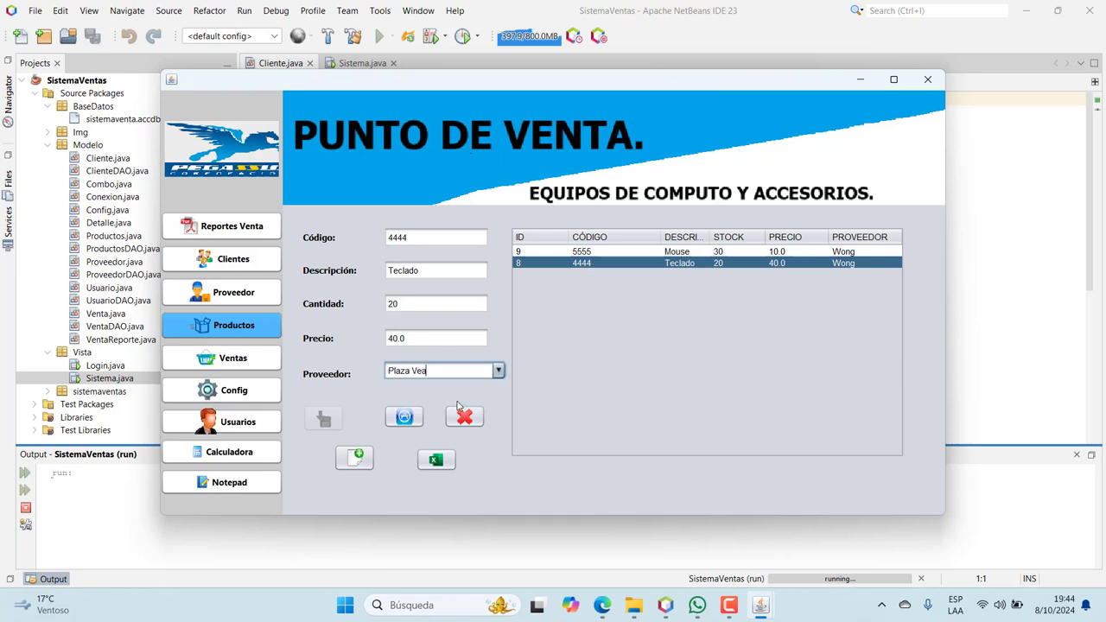
click(404, 418)
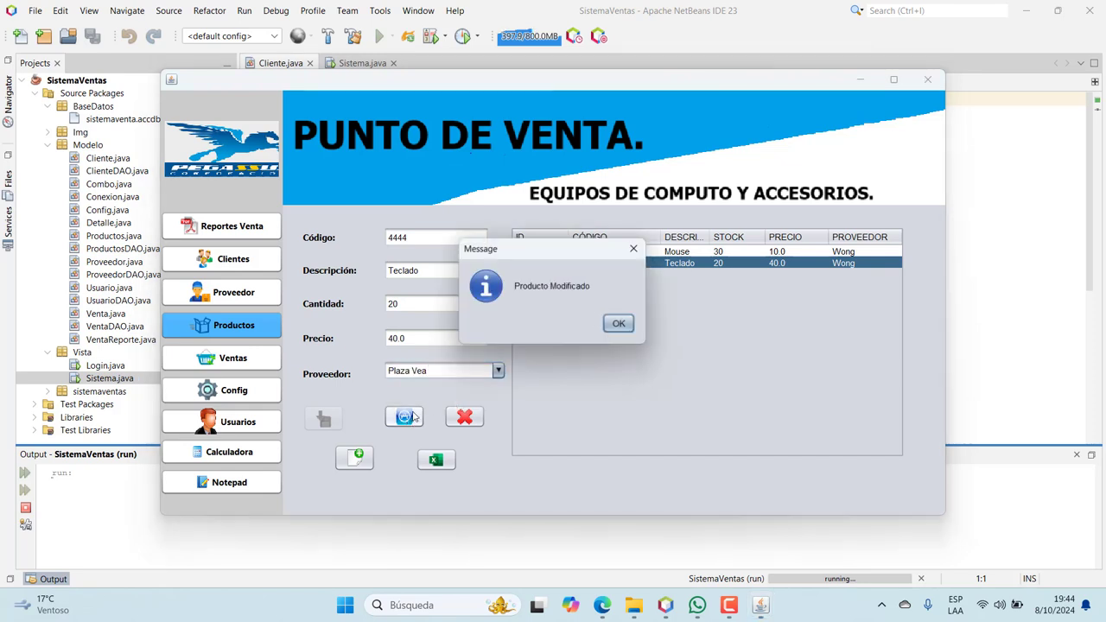
click(619, 326)
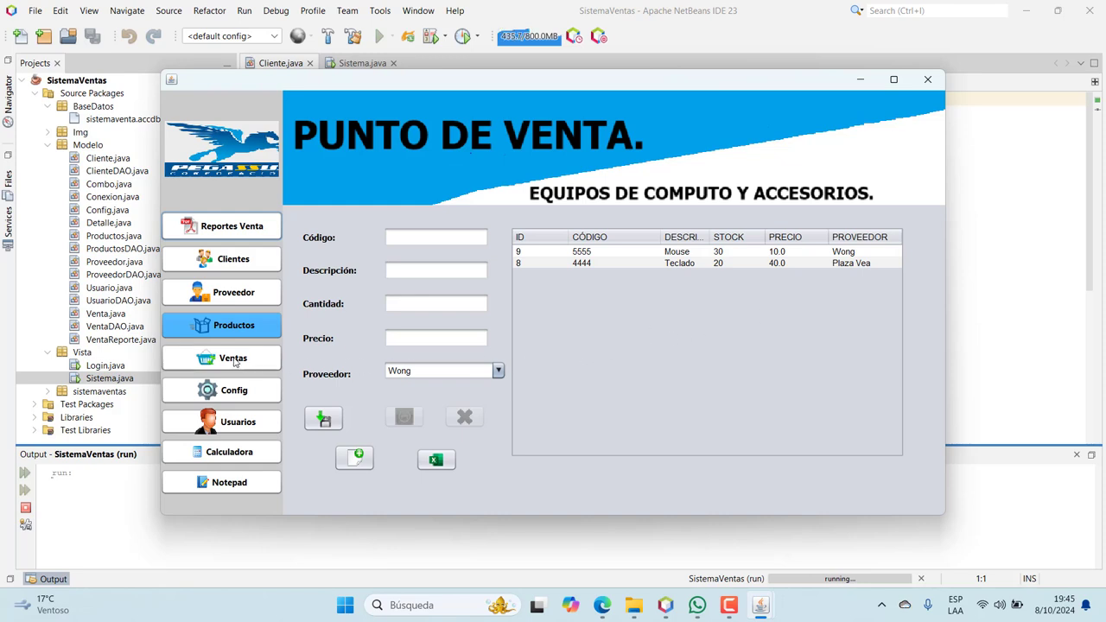
click(435, 460)
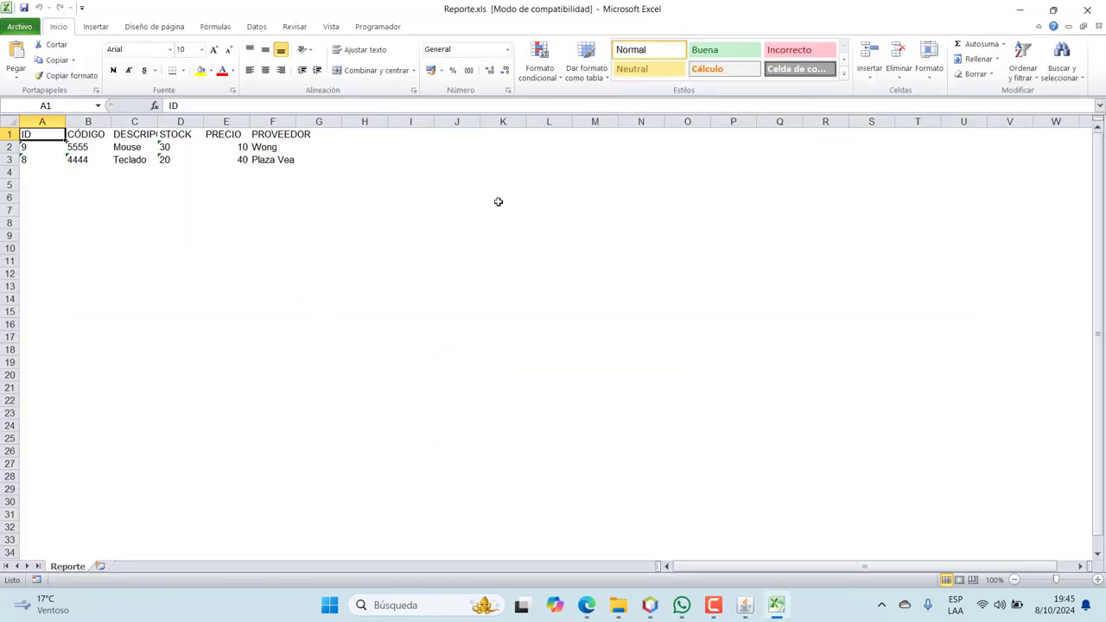
click(1088, 10)
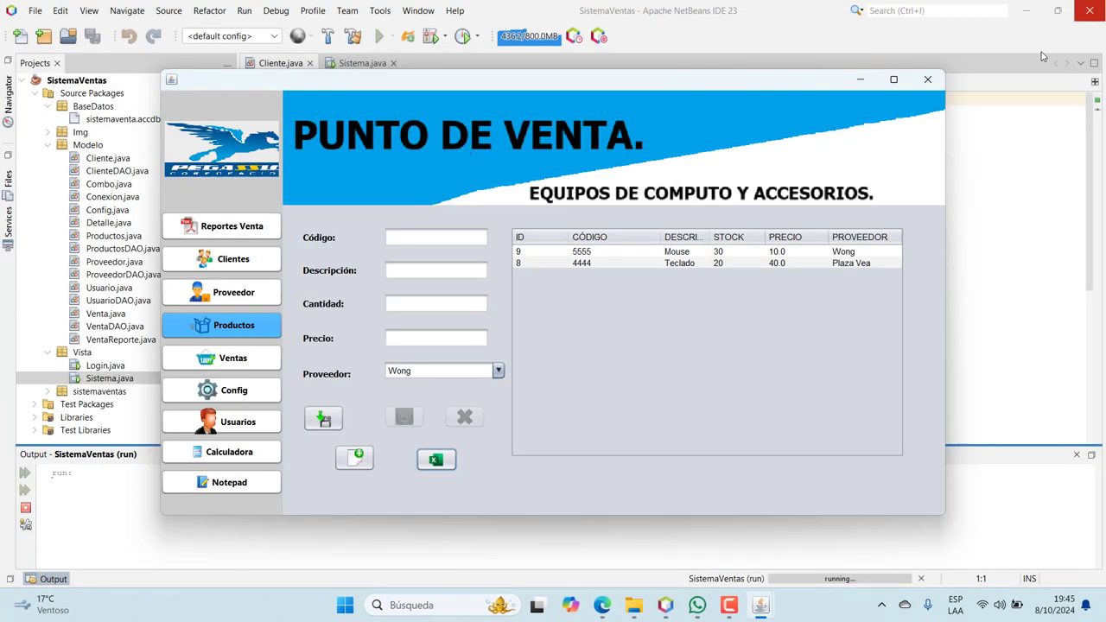
Look up code 8888 in Ventas, see it rejected, check Productos, and return to Ventas
click(249, 366)
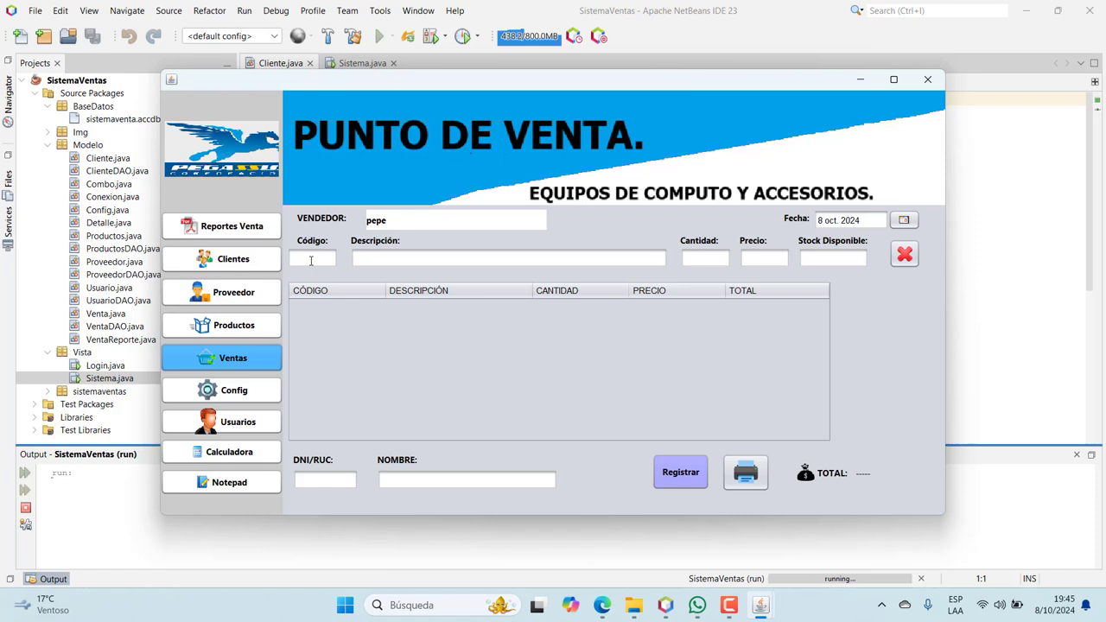
click(234, 325)
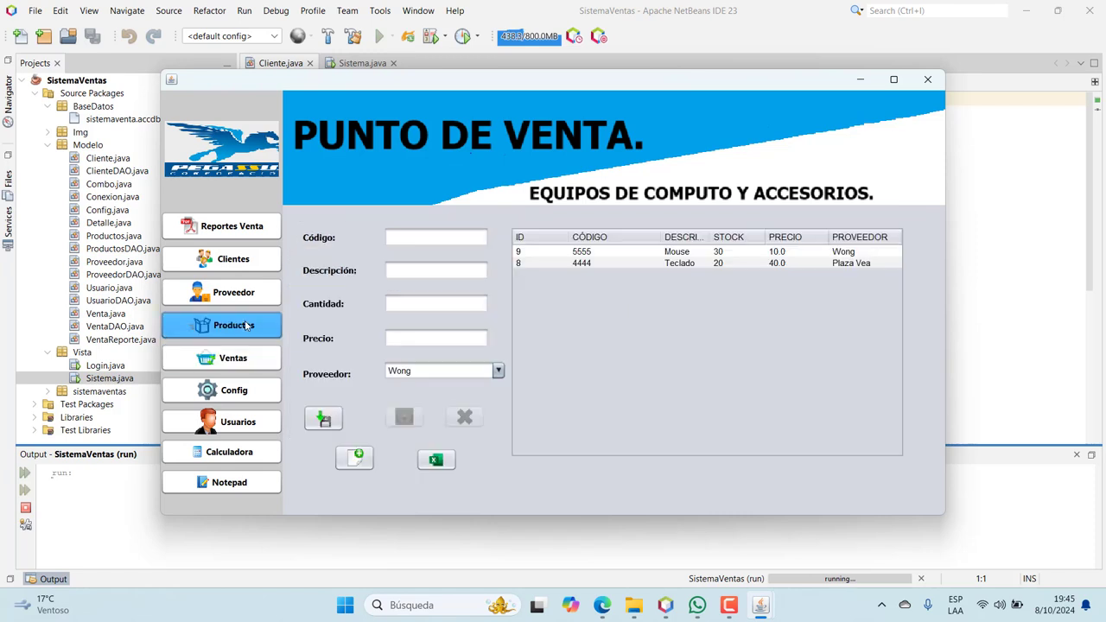
click(248, 269)
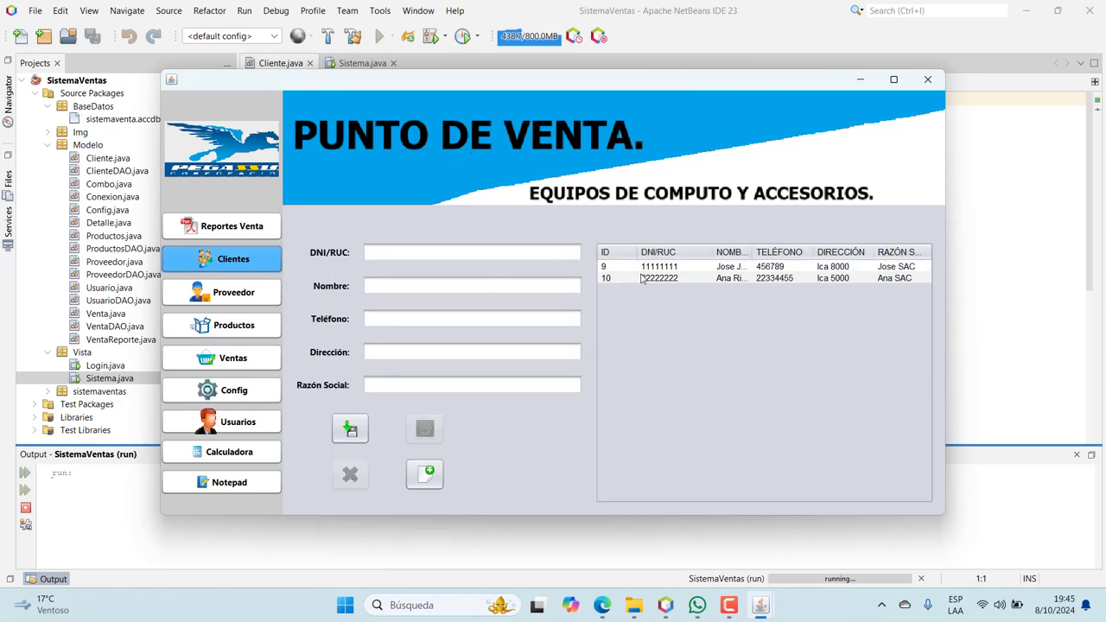
click(262, 363)
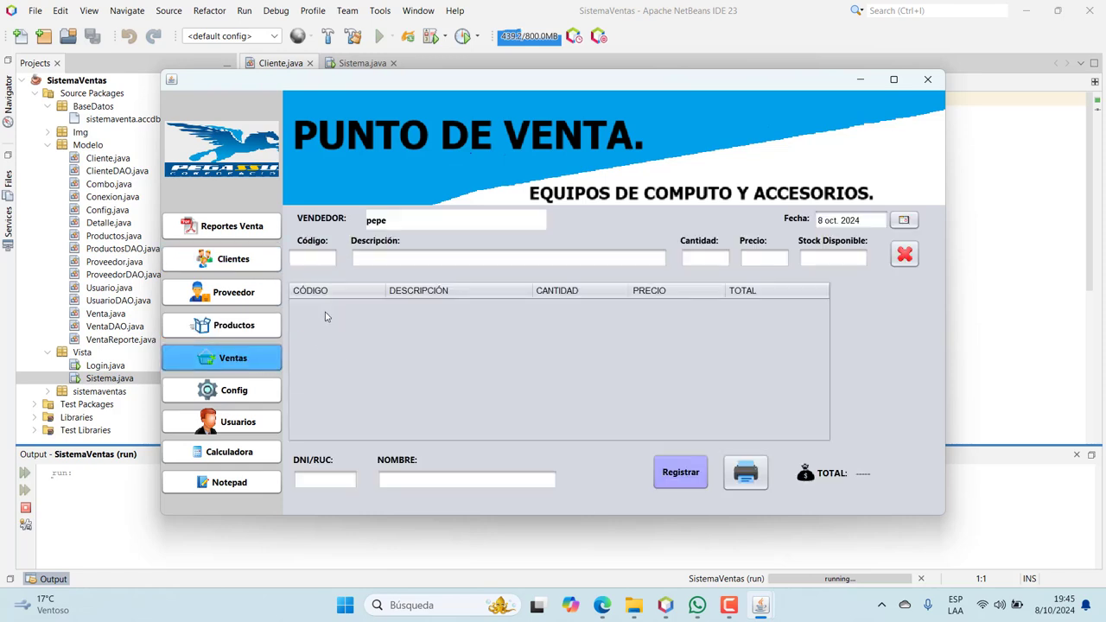
click(313, 260)
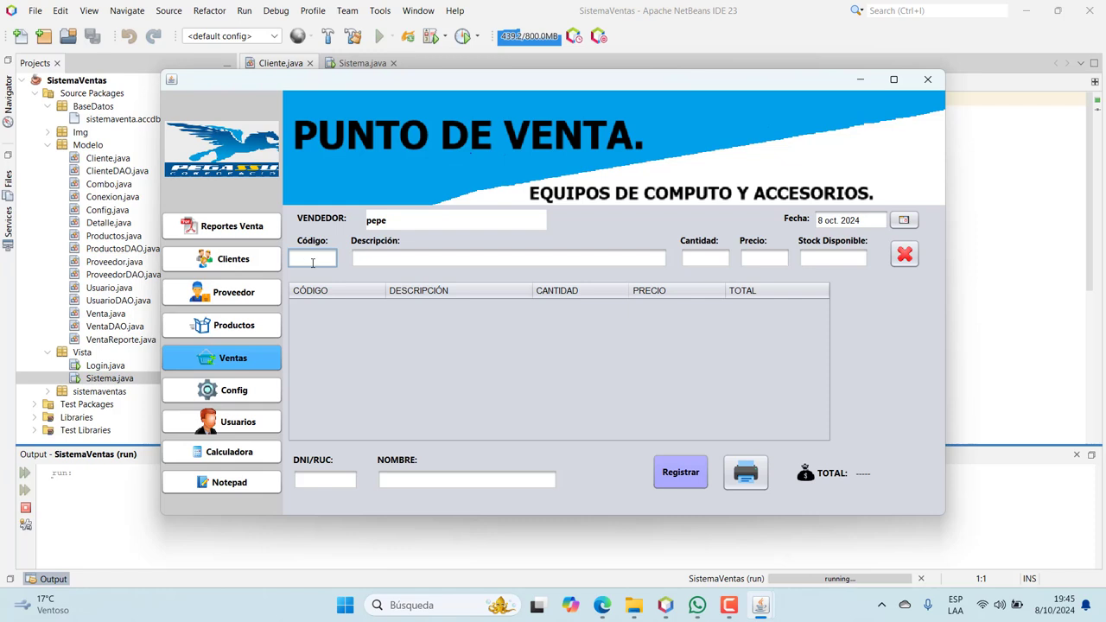
text(8888)
key(Return)
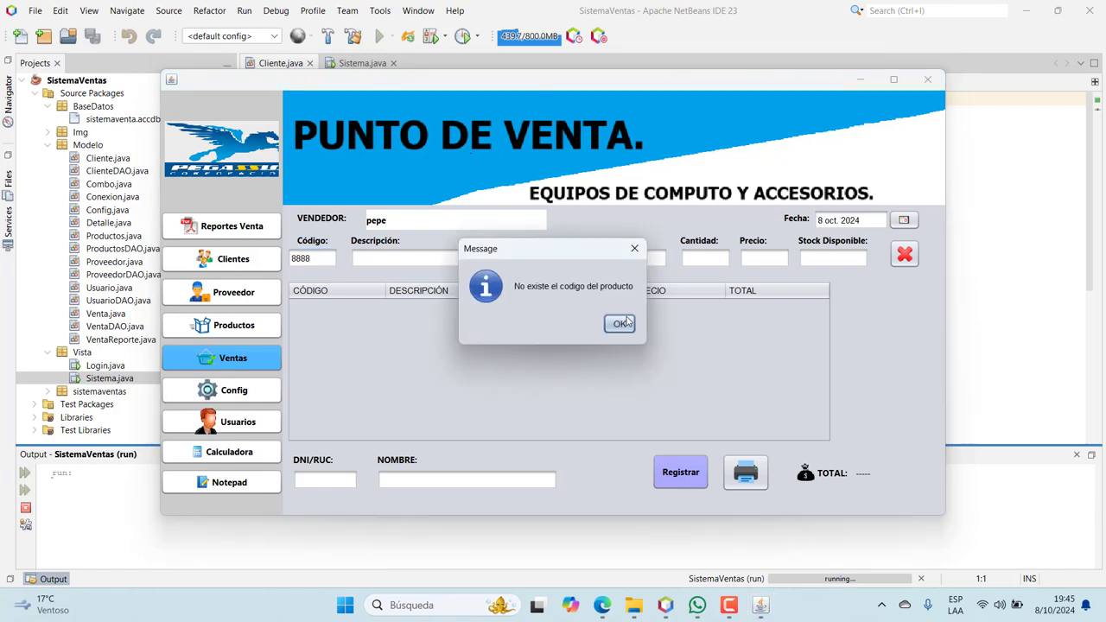
click(619, 323)
click(271, 329)
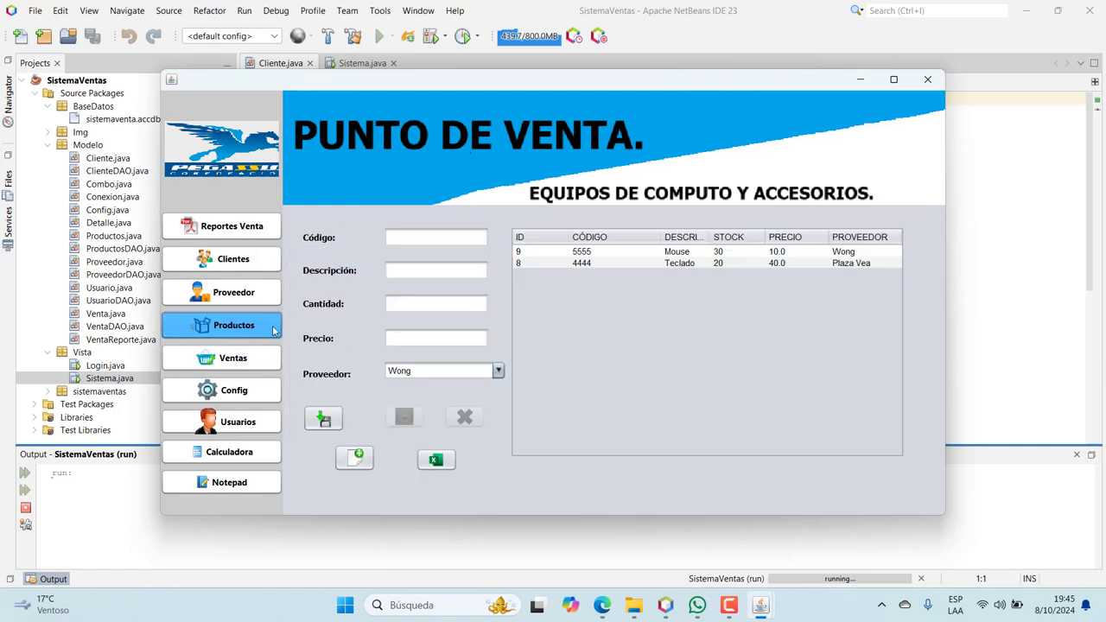
click(249, 364)
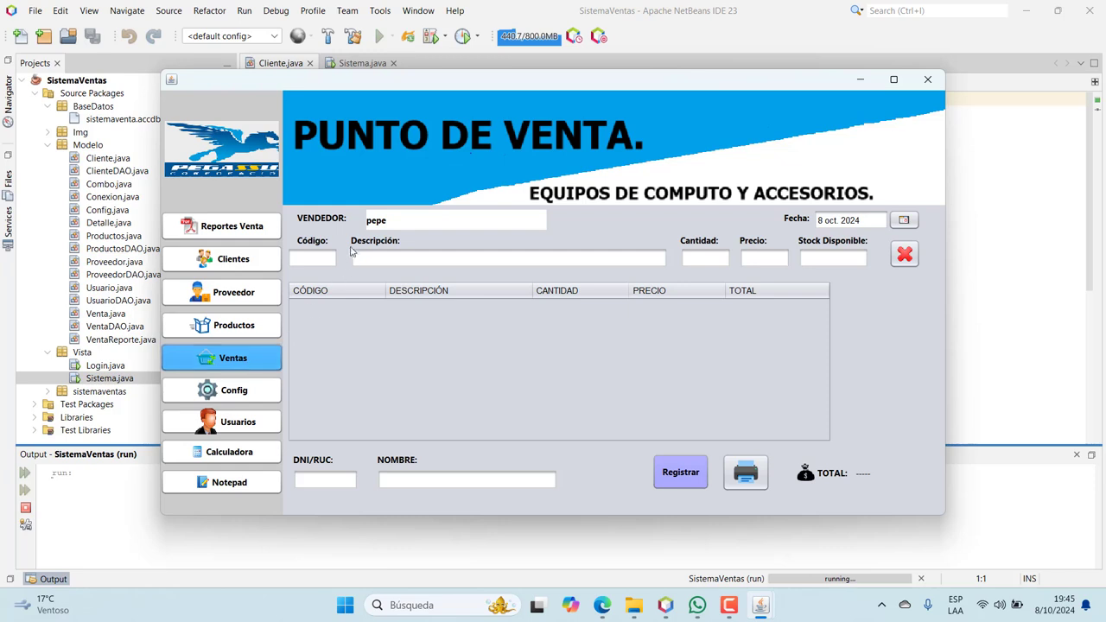
Add 2 units of product 5555 (Mouse, 10.0 each) to the sale
click(322, 253)
text(555)
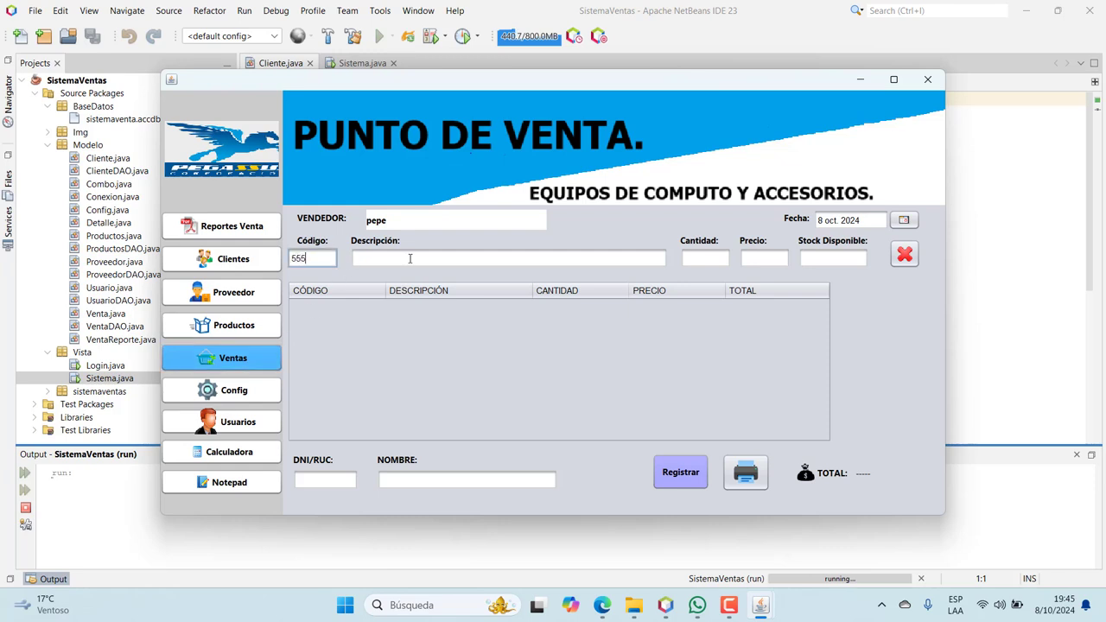
text(5)
key(Return)
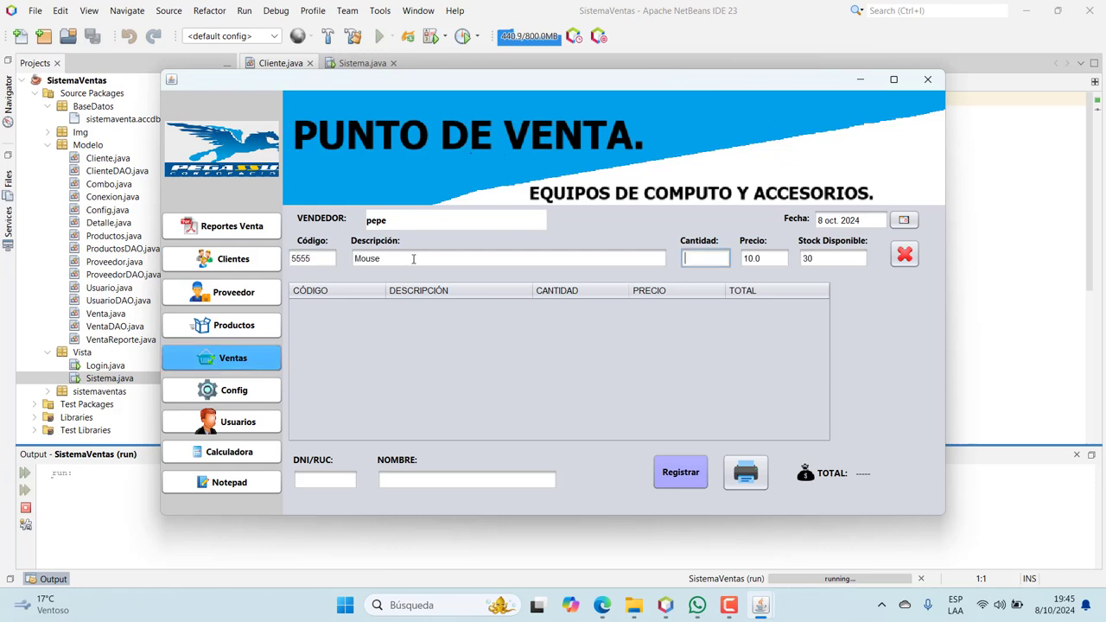
text(2)
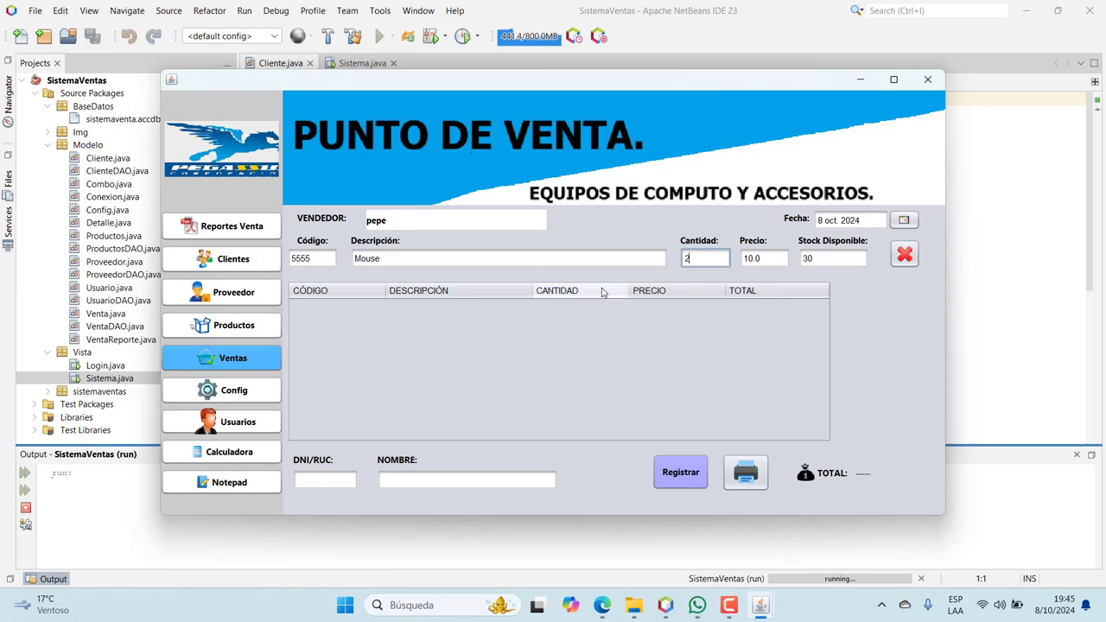
key(Return)
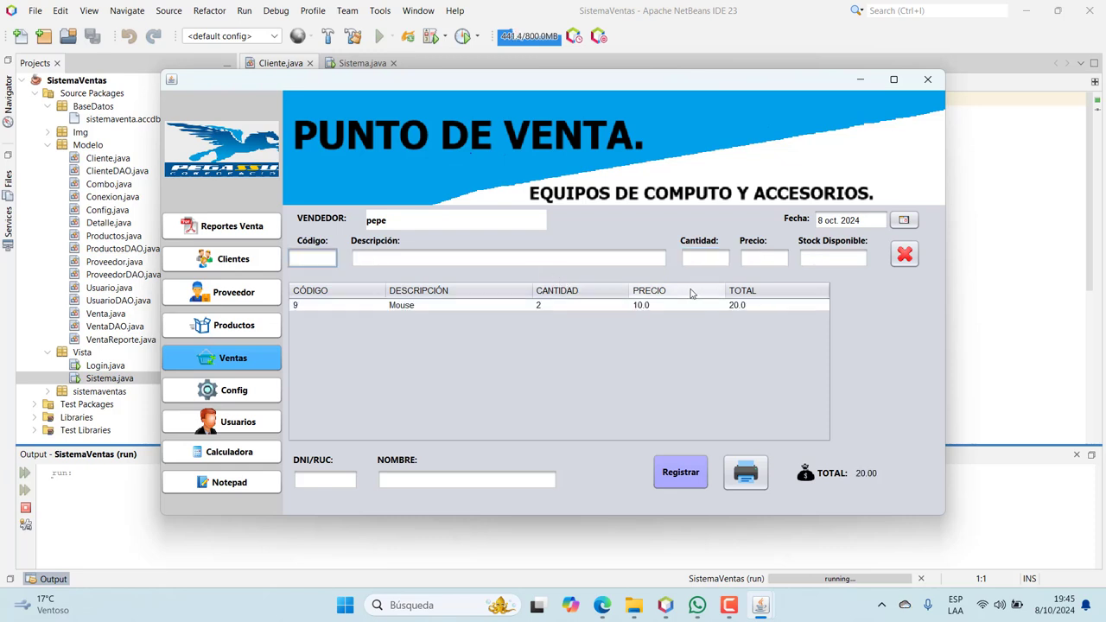
Look up the client by DNI and register the 20.00 sale
click(338, 478)
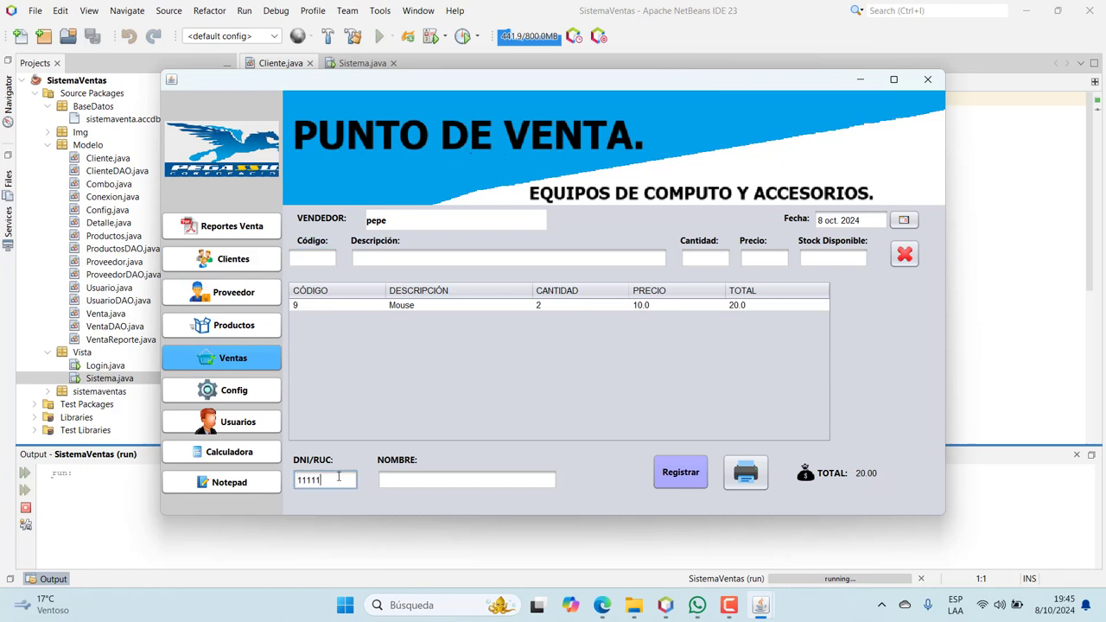
text(11111111)
key(Return)
click(704, 472)
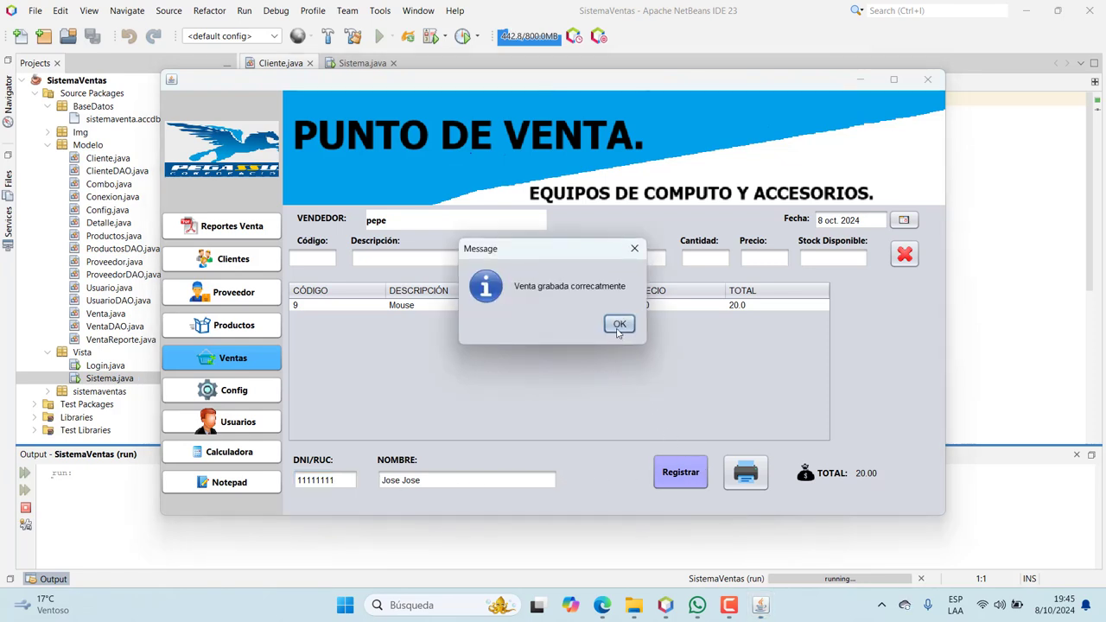
click(619, 327)
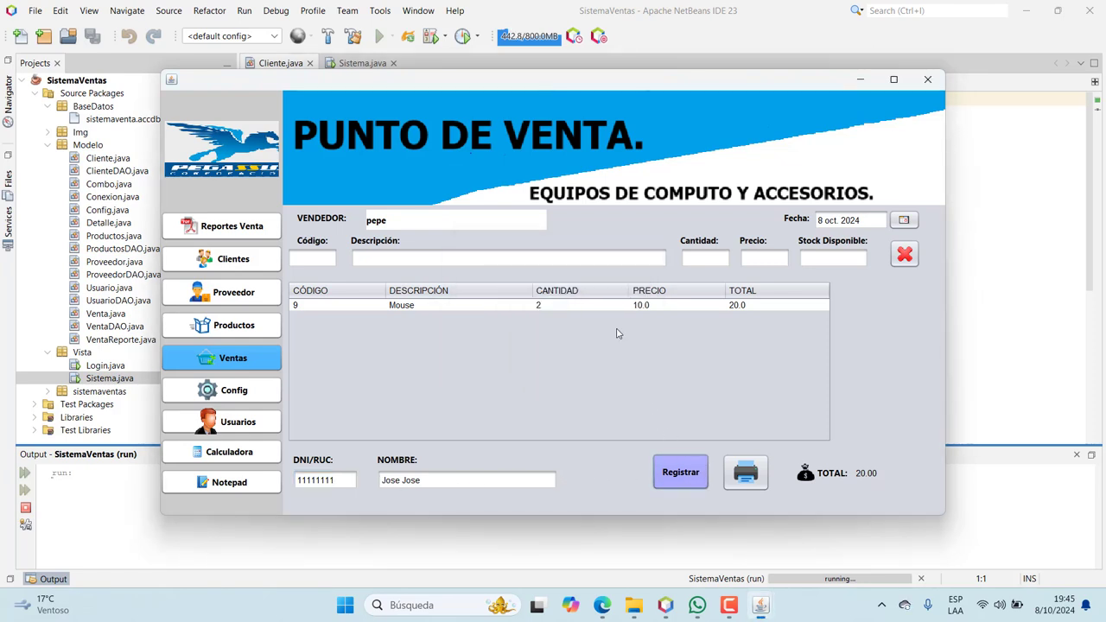
Generate the Documentostiket.pdf ticket for the 2-Mouse, S/ 20.0 sale and close Acrobat
click(744, 474)
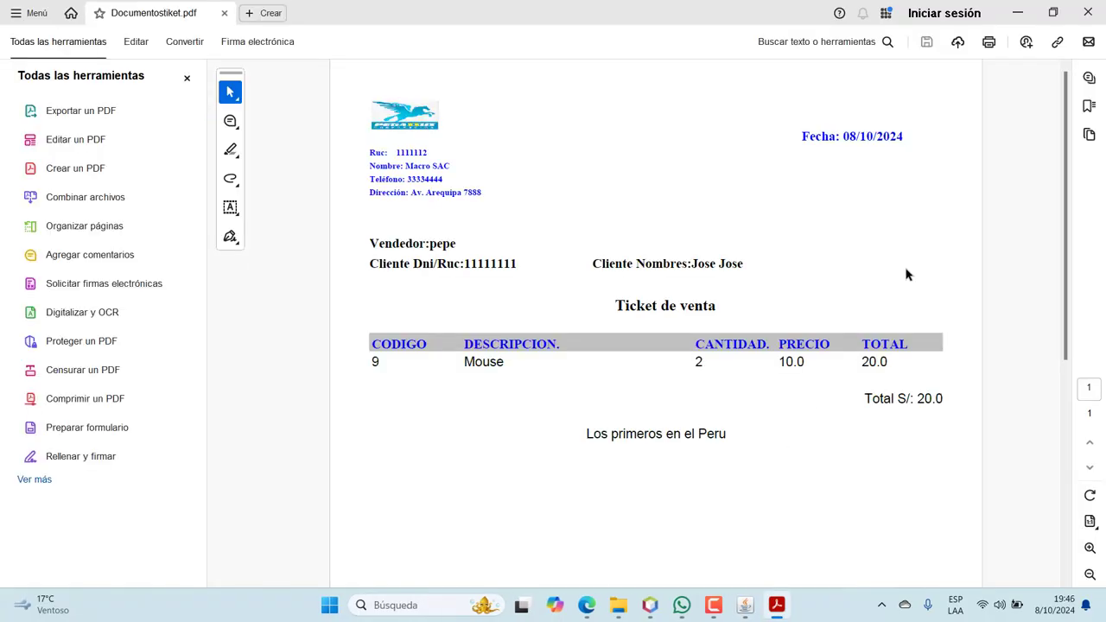
click(1087, 13)
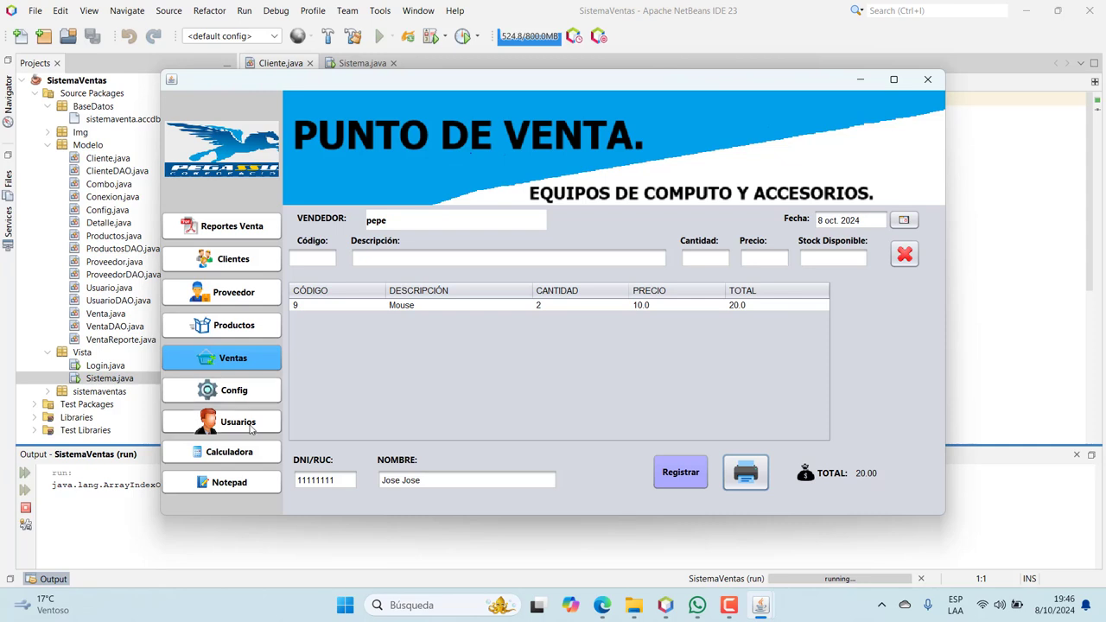
Register a new Asistente user with an e-mail address and password
click(247, 428)
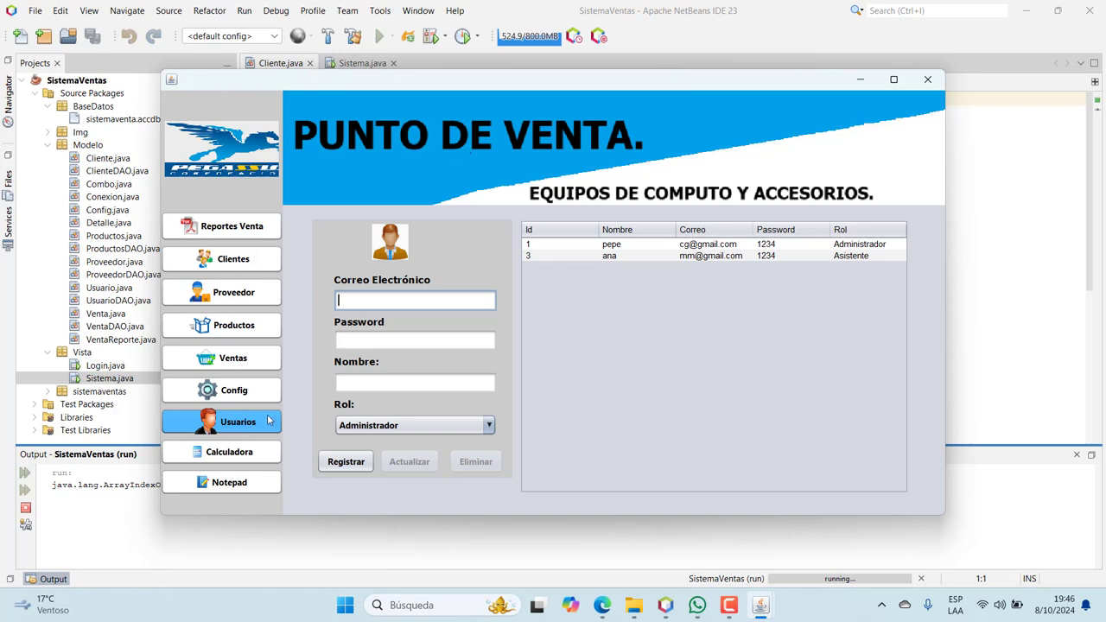
click(370, 304)
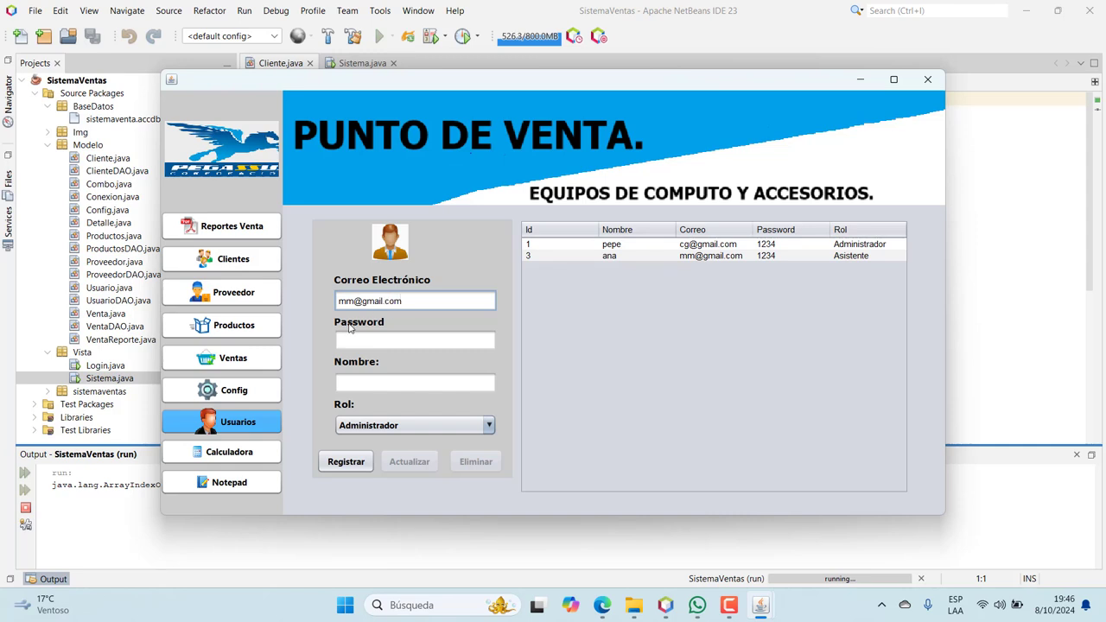
click(355, 342)
text(1)
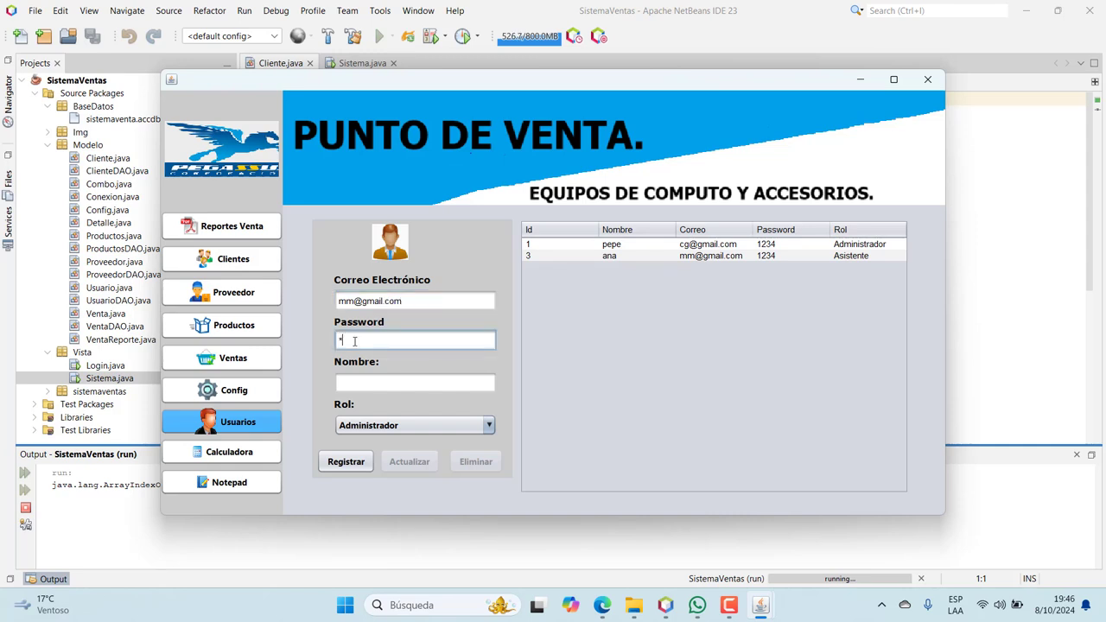
text(23)
click(376, 379)
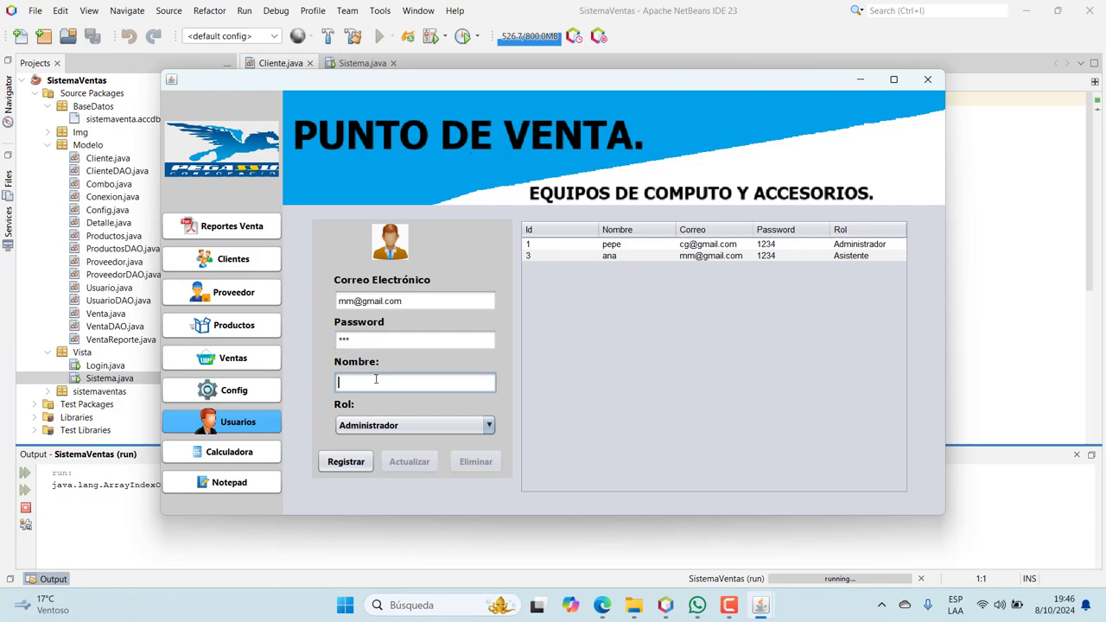
click(399, 423)
click(370, 458)
click(354, 462)
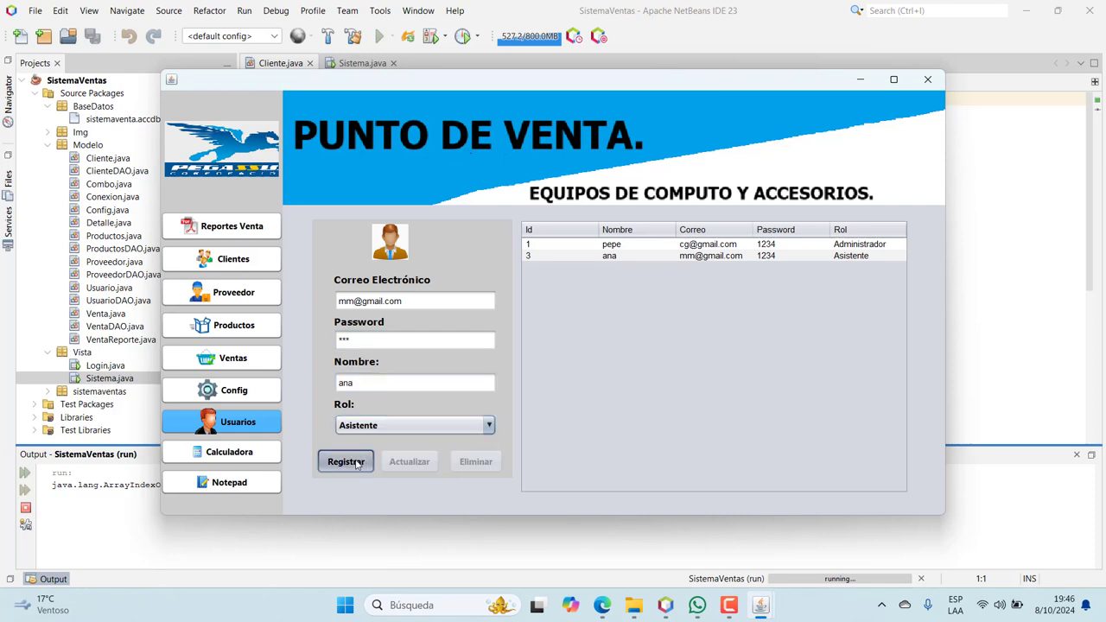
click(616, 326)
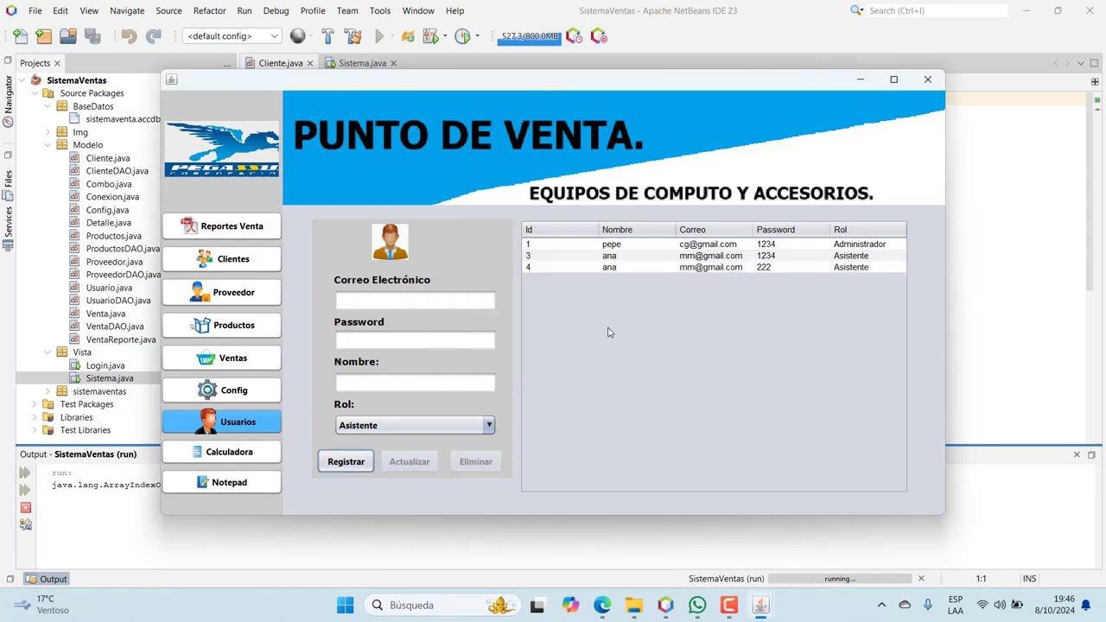
Delete the newly added user in row 4 of the users table
click(699, 270)
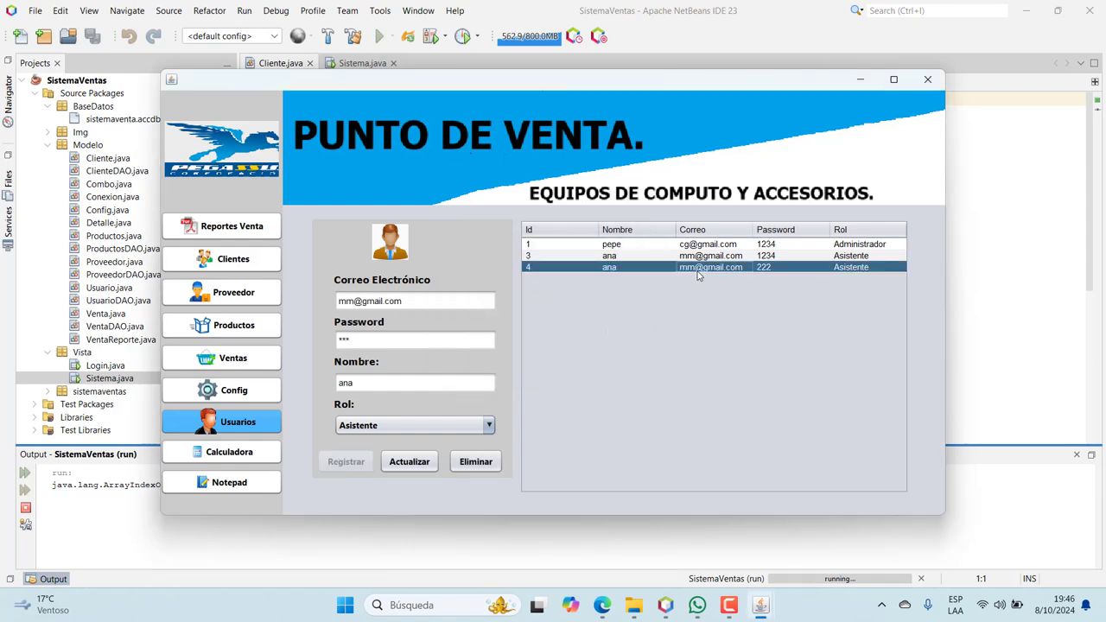
click(477, 462)
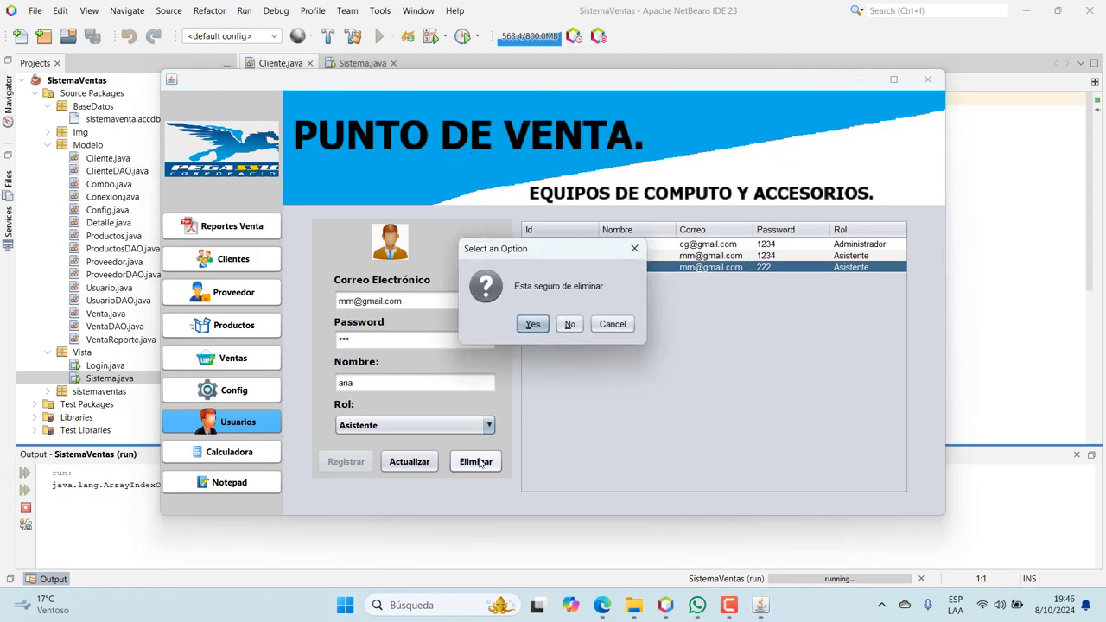
click(531, 325)
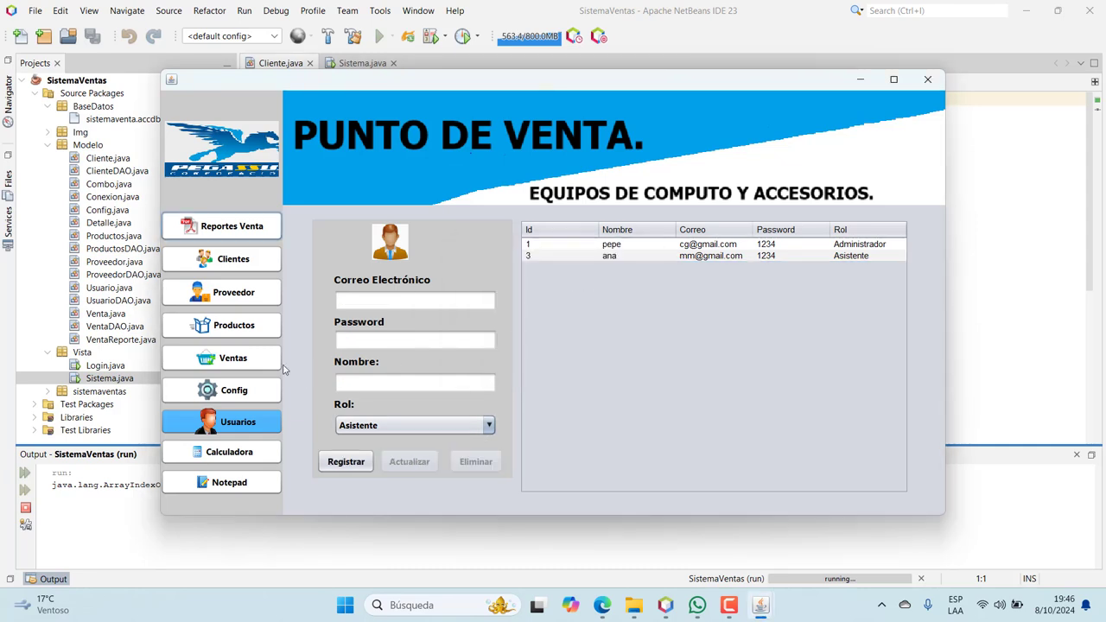
Export the sales report listing sale 9 for 20.0 as Documentosventa.pdf, then view suppliers
click(248, 353)
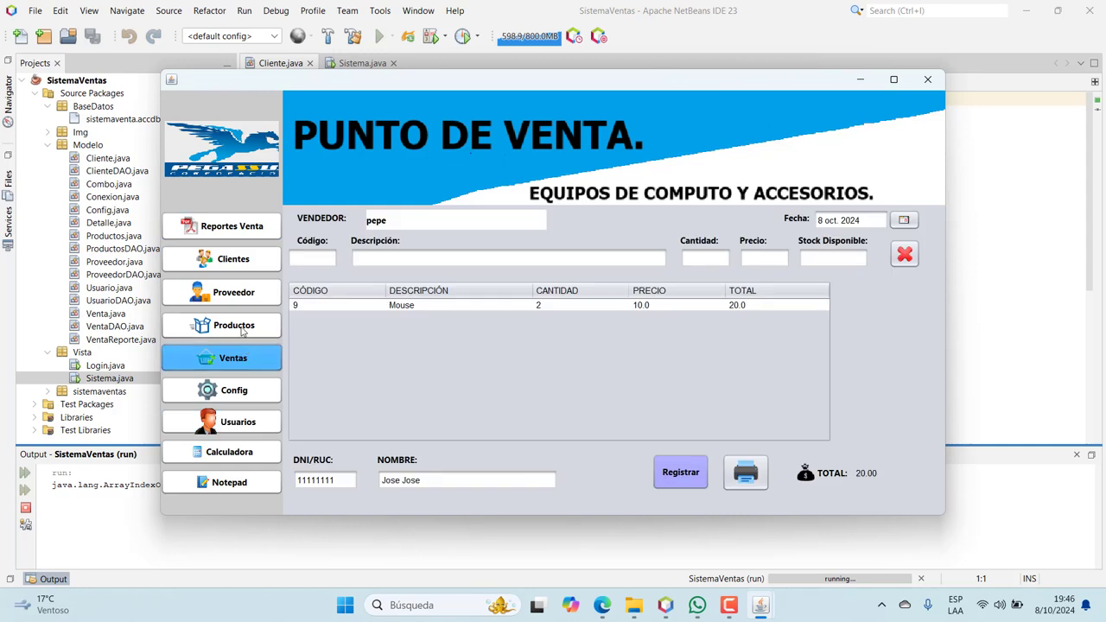
click(231, 228)
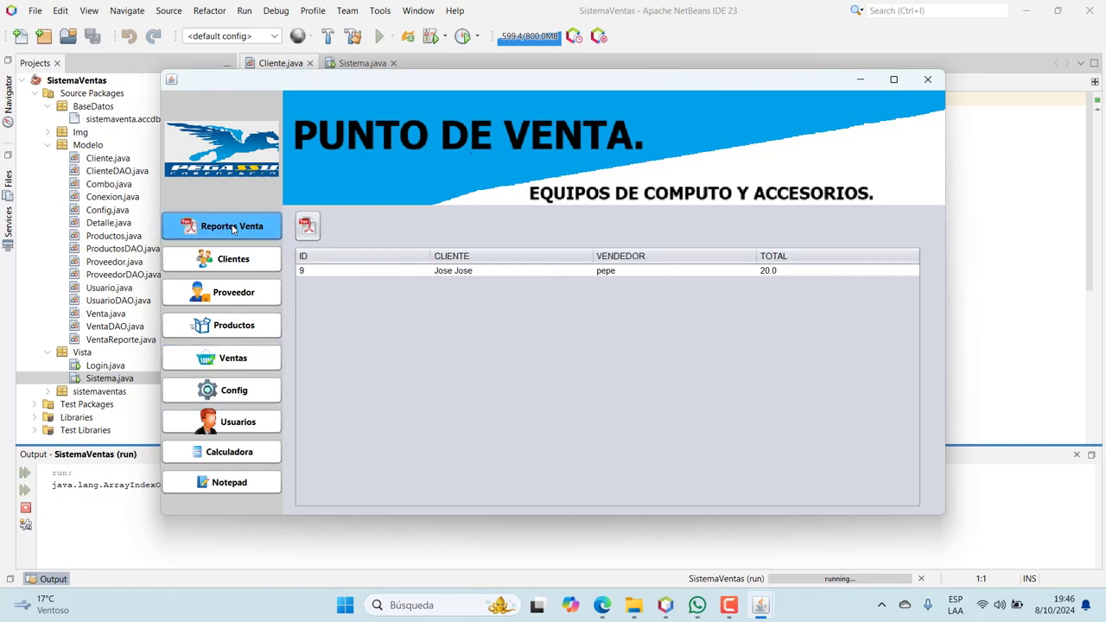
click(302, 236)
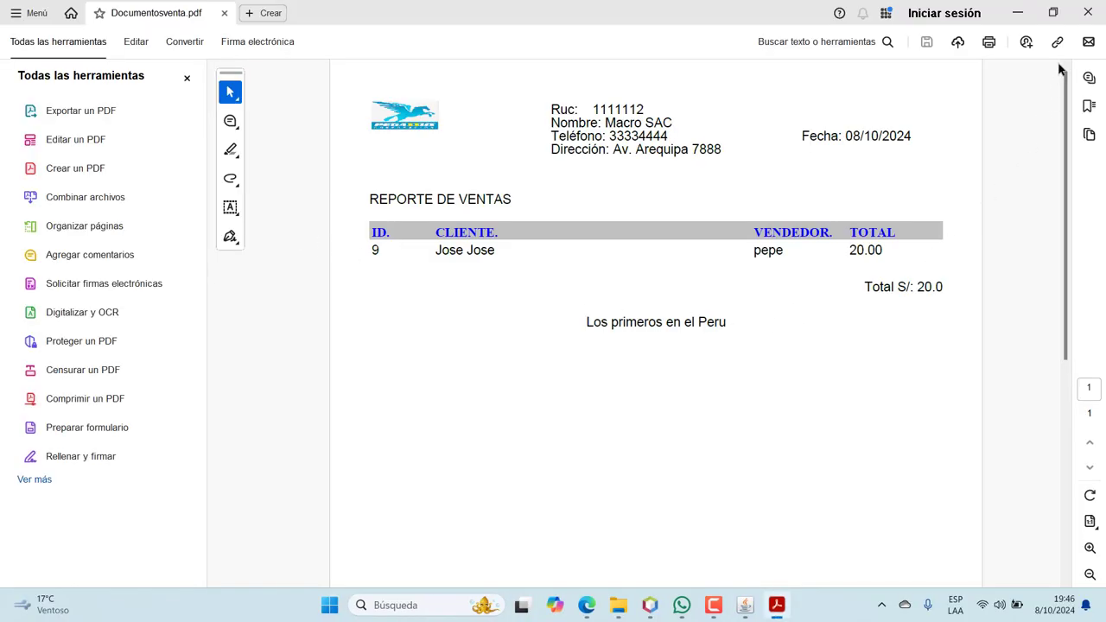
click(1088, 12)
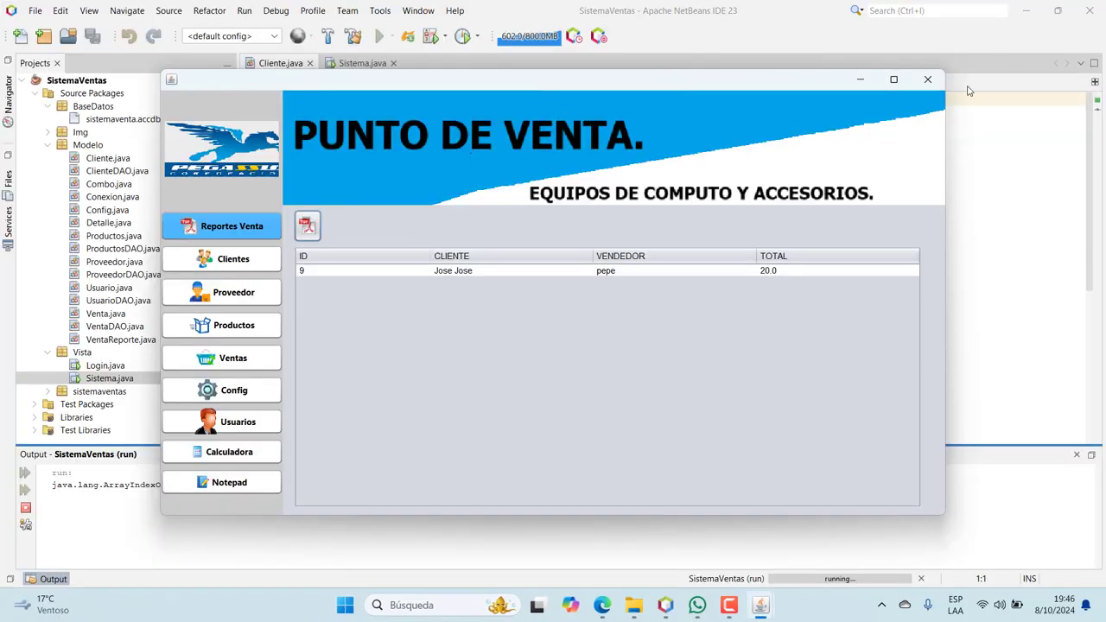
click(250, 297)
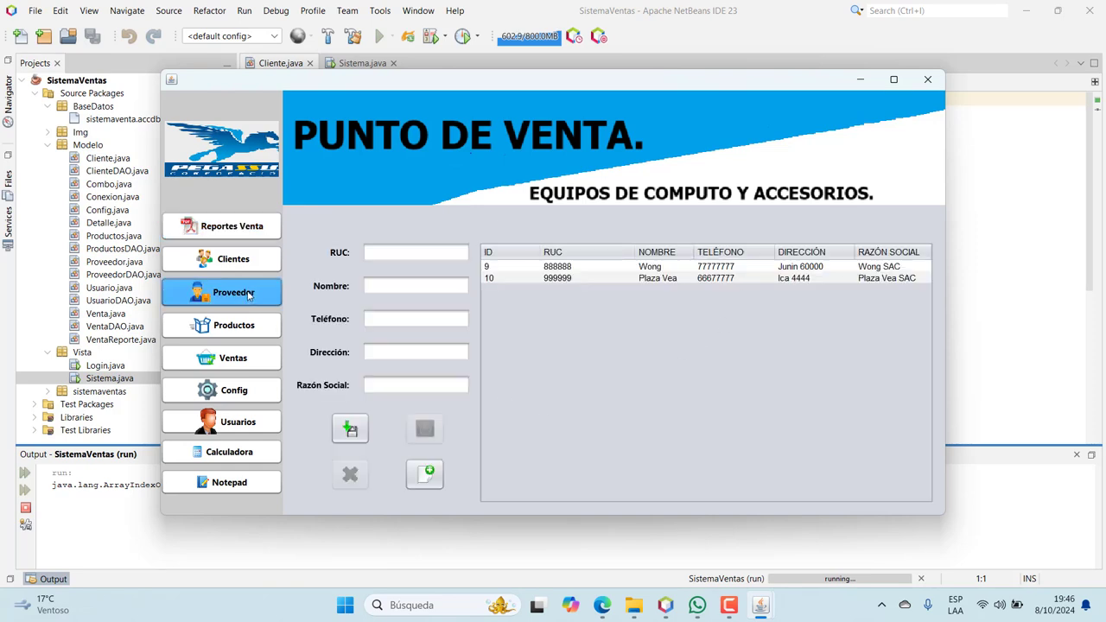
Return from the suppliers list to the Ventas form holding the 2-Mouse, 20.00 sale
click(233, 356)
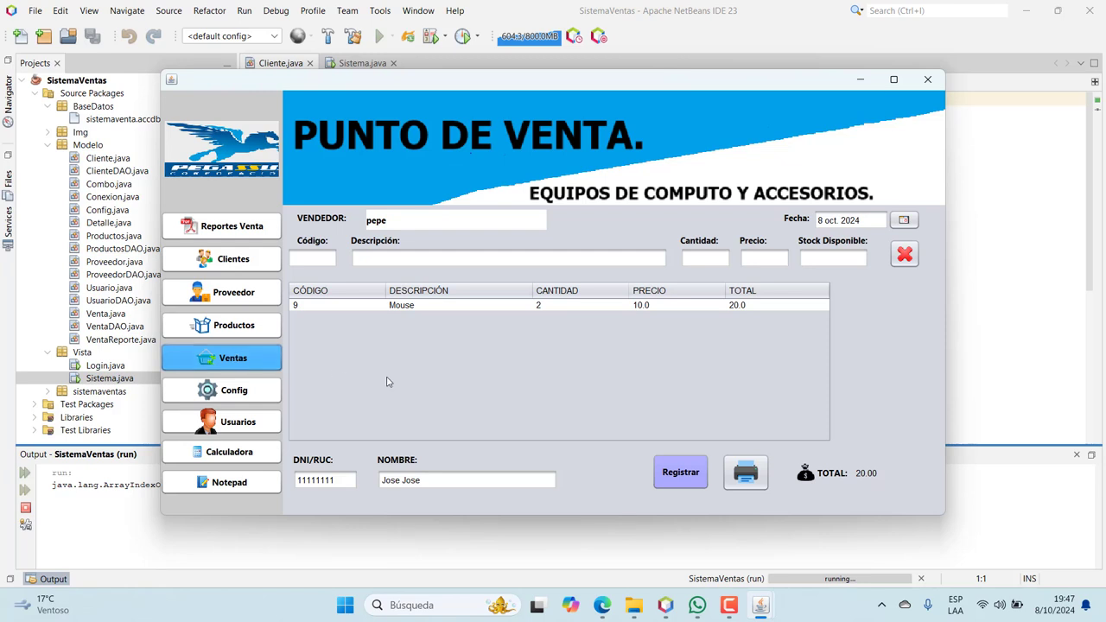
click(729, 605)
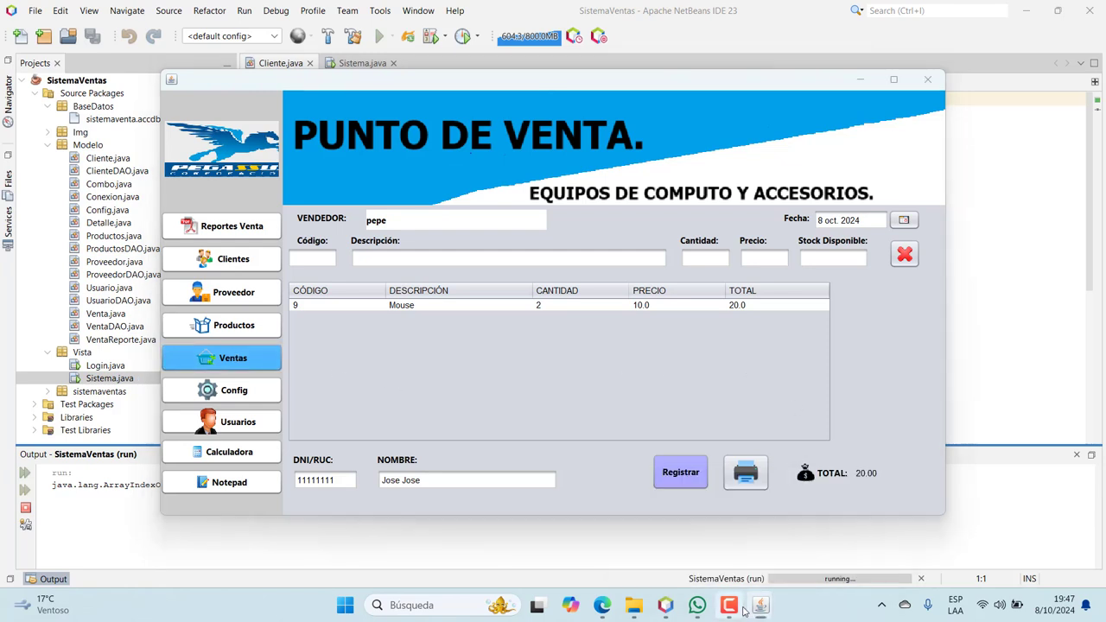